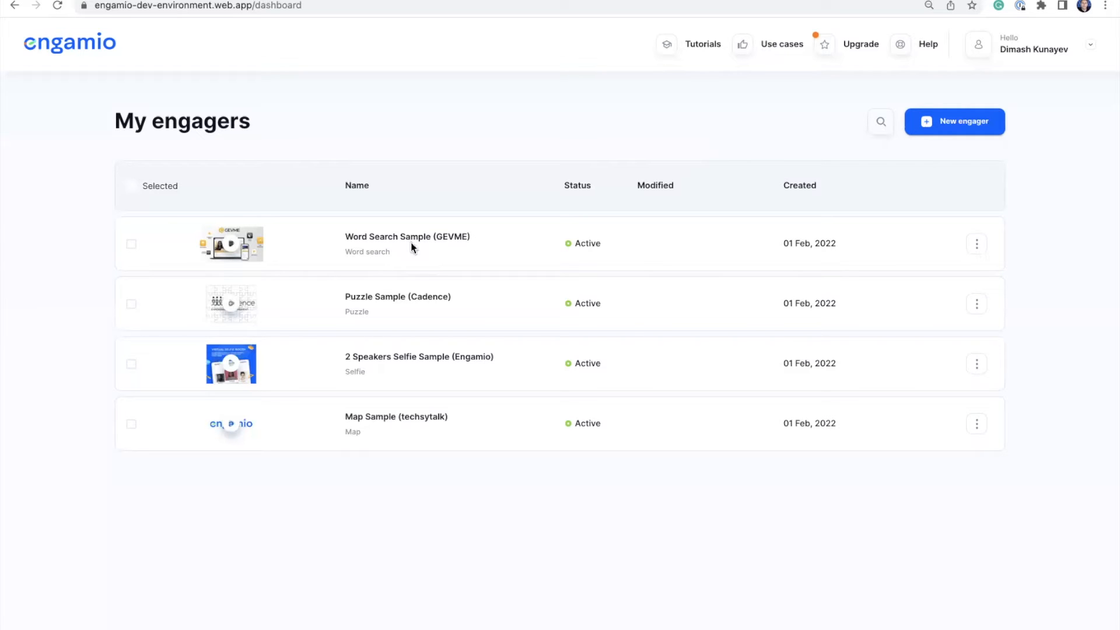
- Open the Word Search Sample (GEVME) engager and start playing it
click(231, 244)
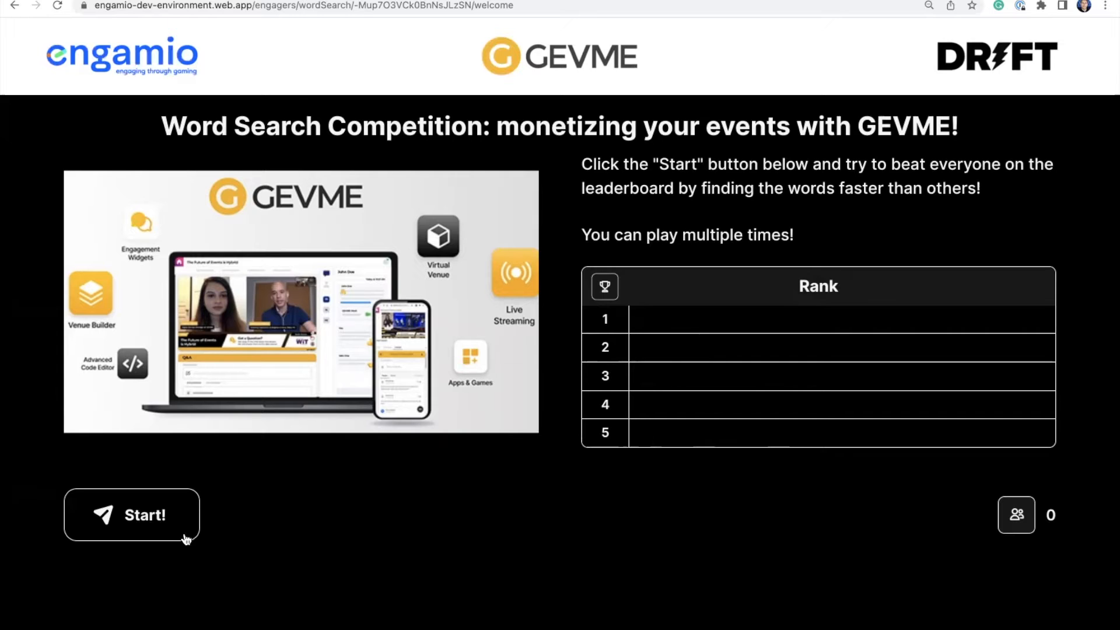
click(152, 519)
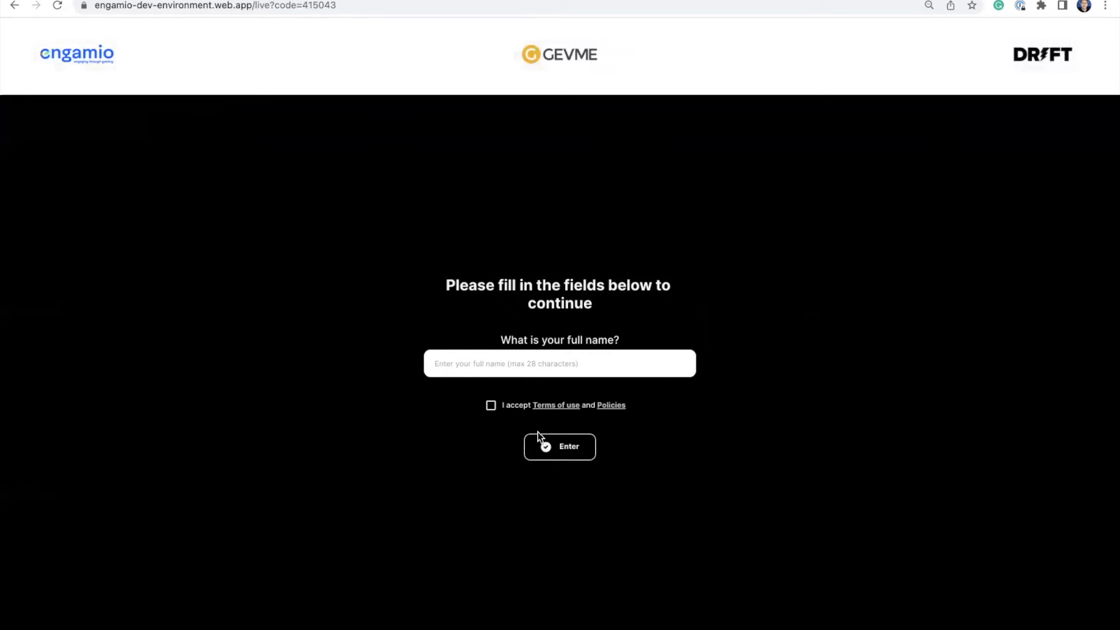
- Enter the player's full name, accept the Terms of use, and submit the entry form
click(656, 363)
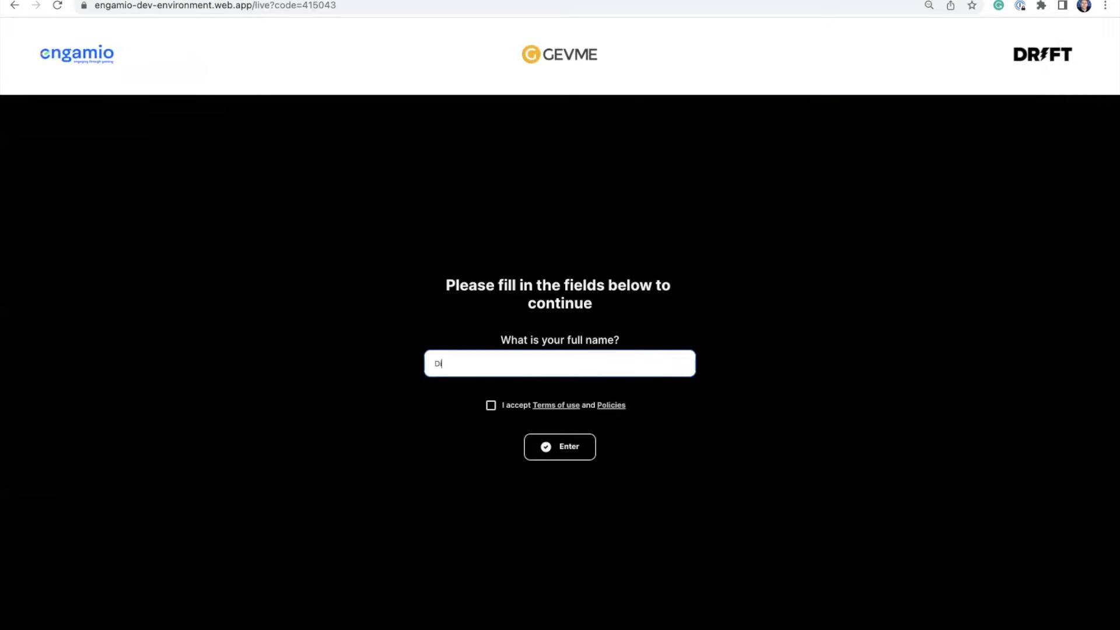
click(489, 408)
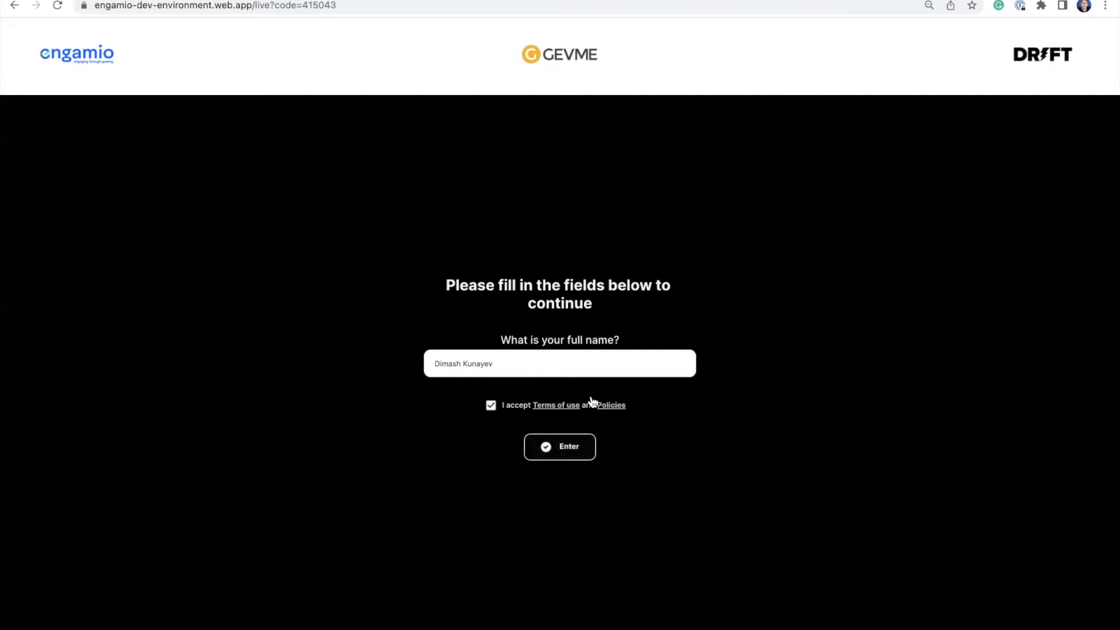
click(573, 454)
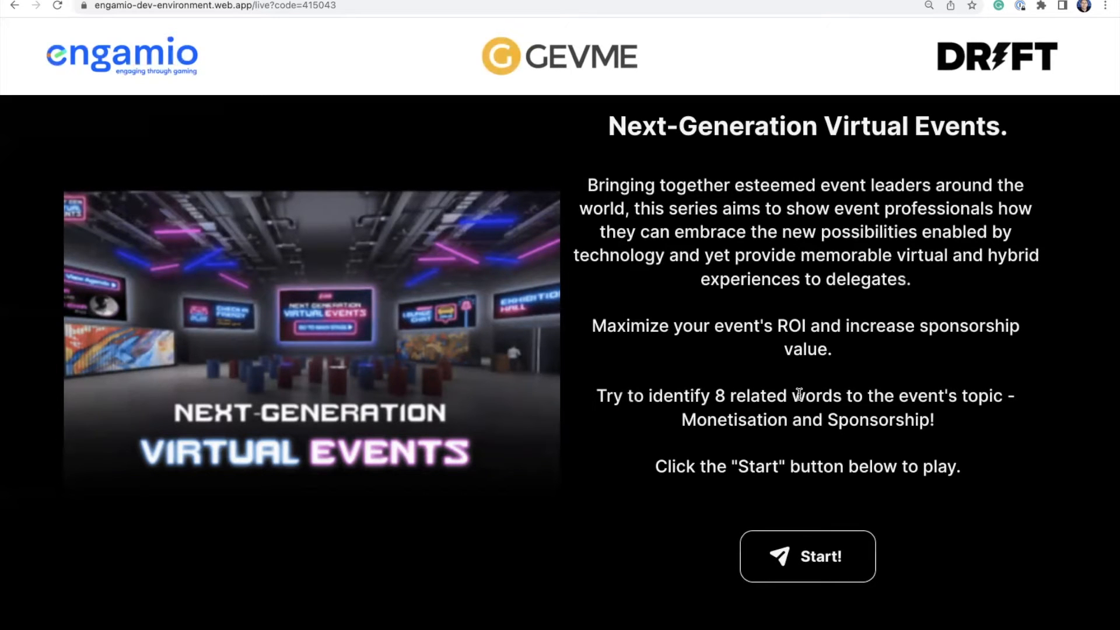
- Start the Next-Generation Virtual Events word search puzzle
click(821, 559)
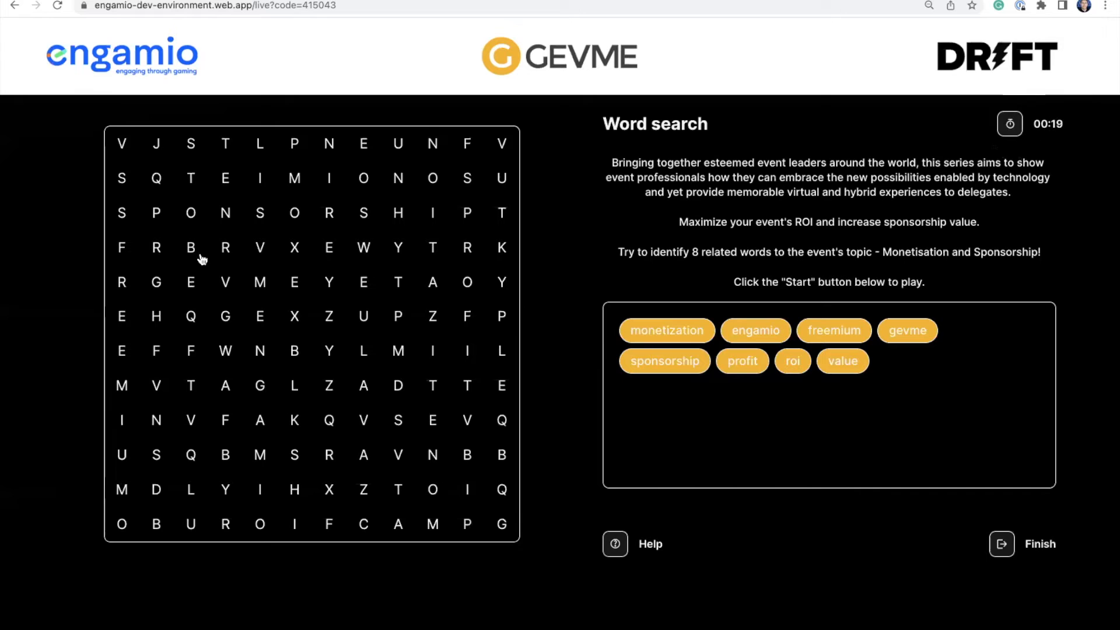
- Find GEVME and SPONSORSHIP in the grid, then finish the game with 2 words in 00:45
drag(166, 288, 295, 283)
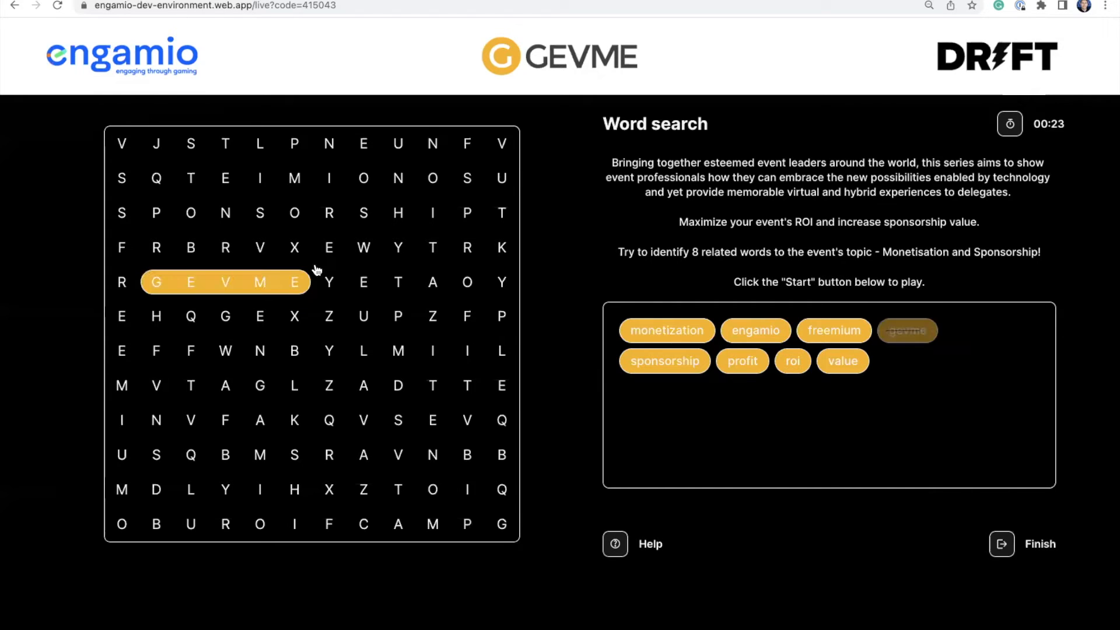
drag(124, 216, 467, 214)
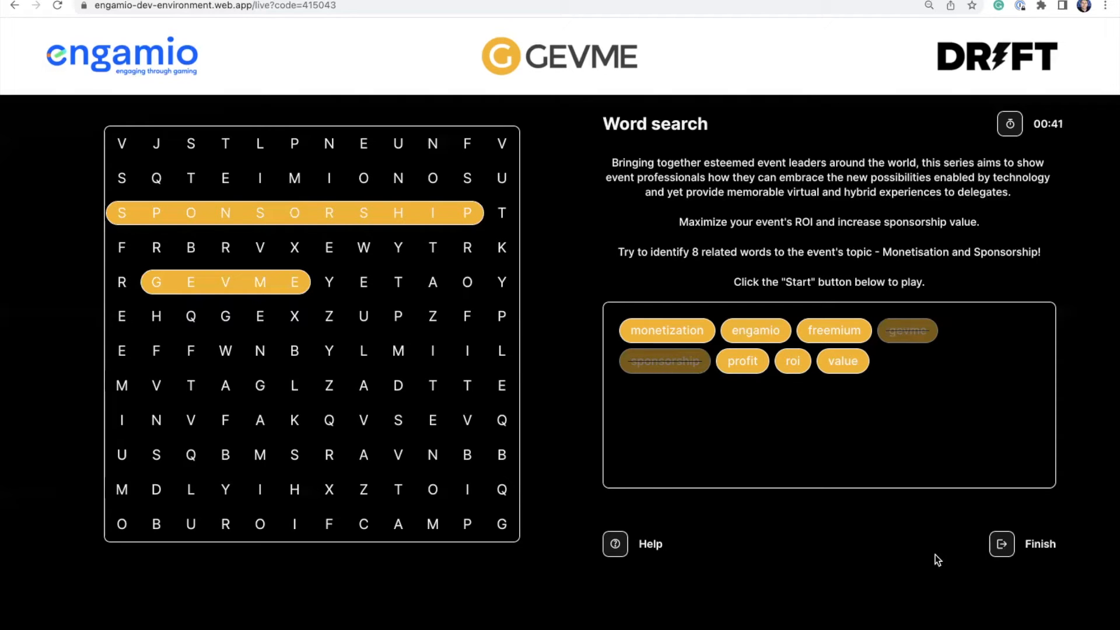
click(1001, 544)
click(625, 355)
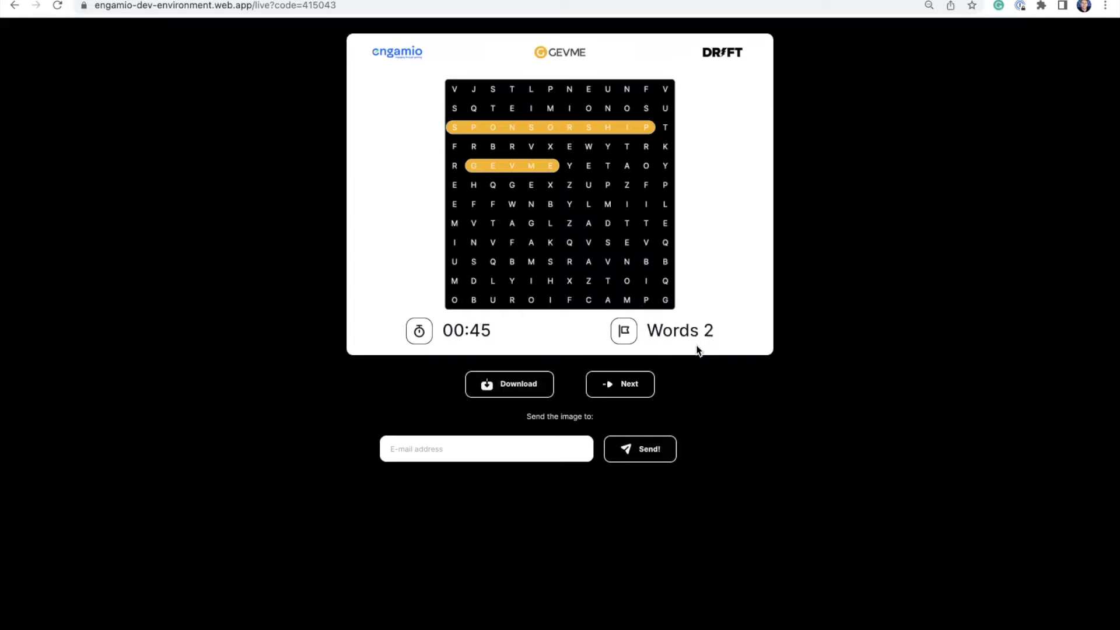
- Download the result image and continue to the free GEVME white paper offer page
click(524, 386)
click(470, 447)
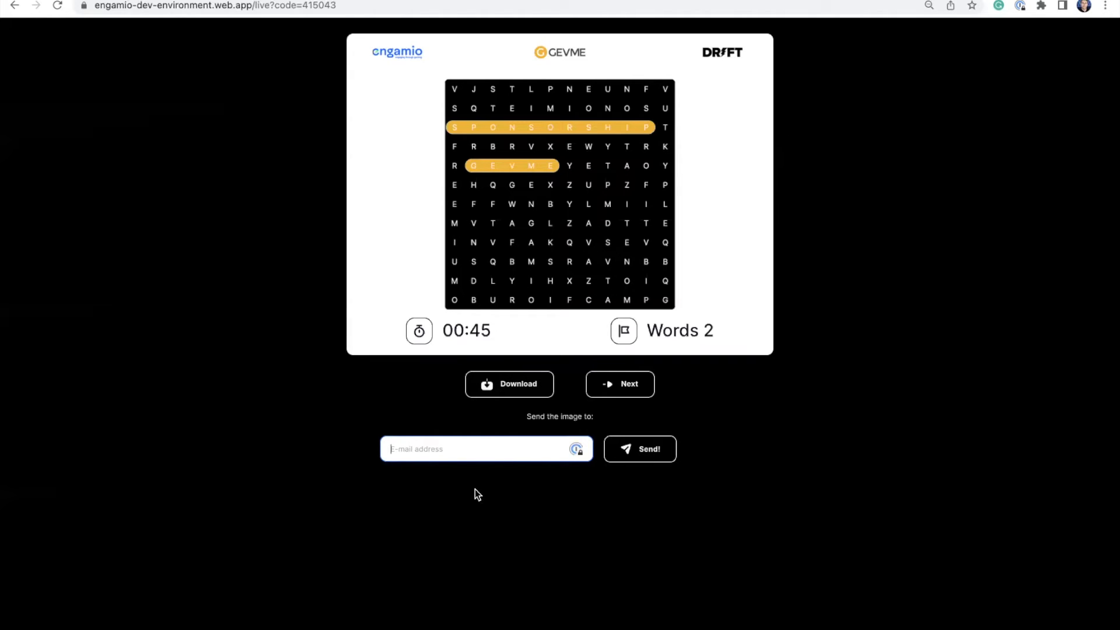
click(626, 384)
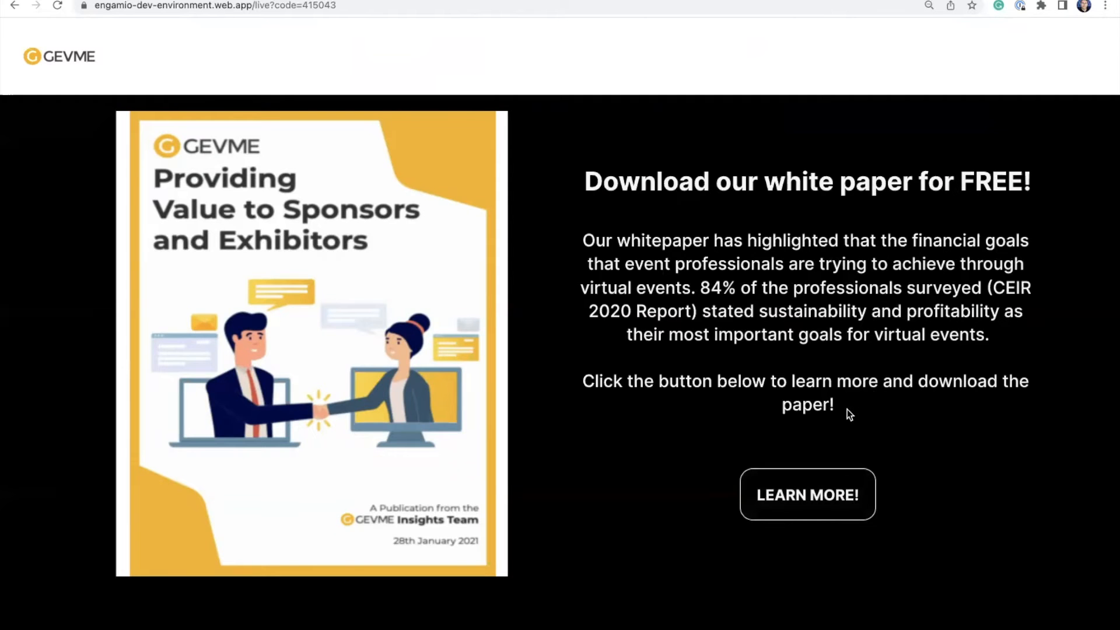
- Go back twice, past the welcome page's leaderboard, to the My engagers dashboard
right_click(663, 156)
click(662, 183)
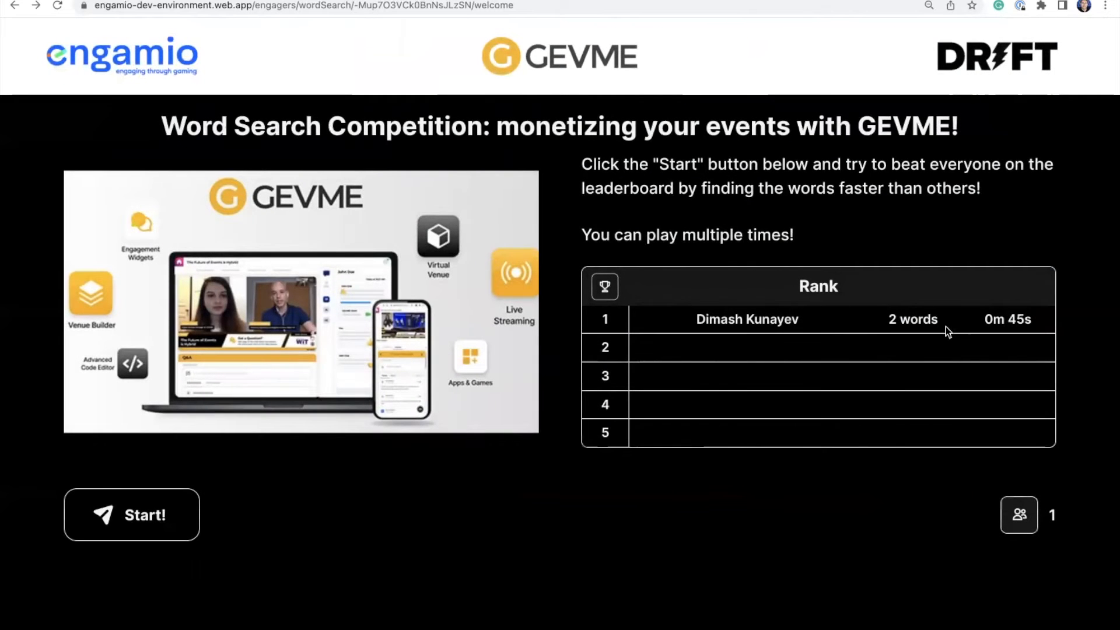
right_click(107, 151)
click(153, 58)
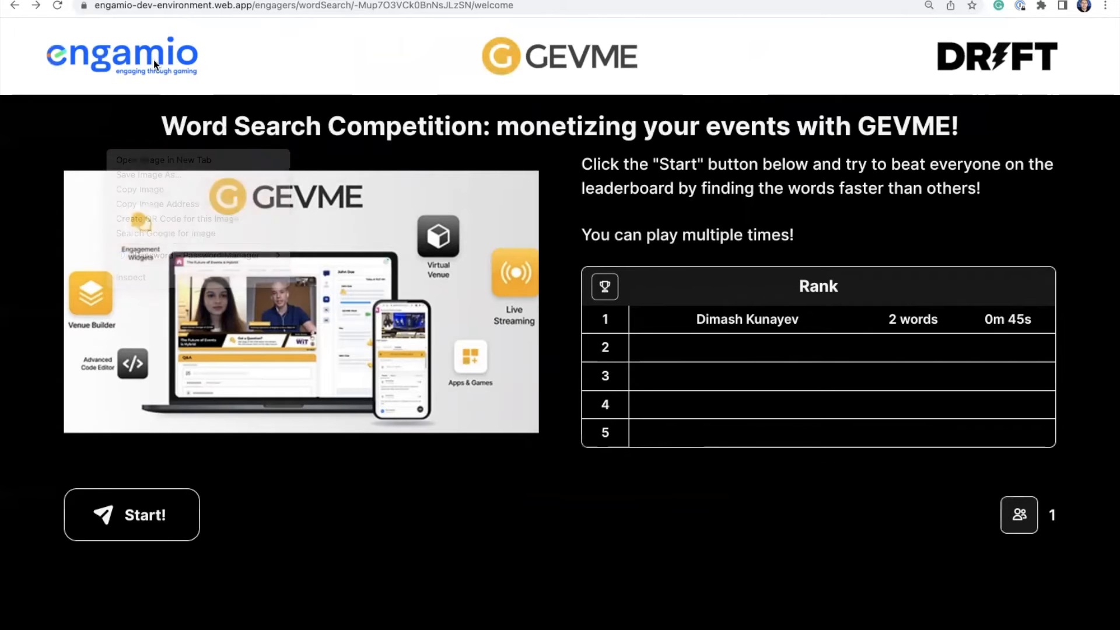
right_click(282, 51)
click(302, 88)
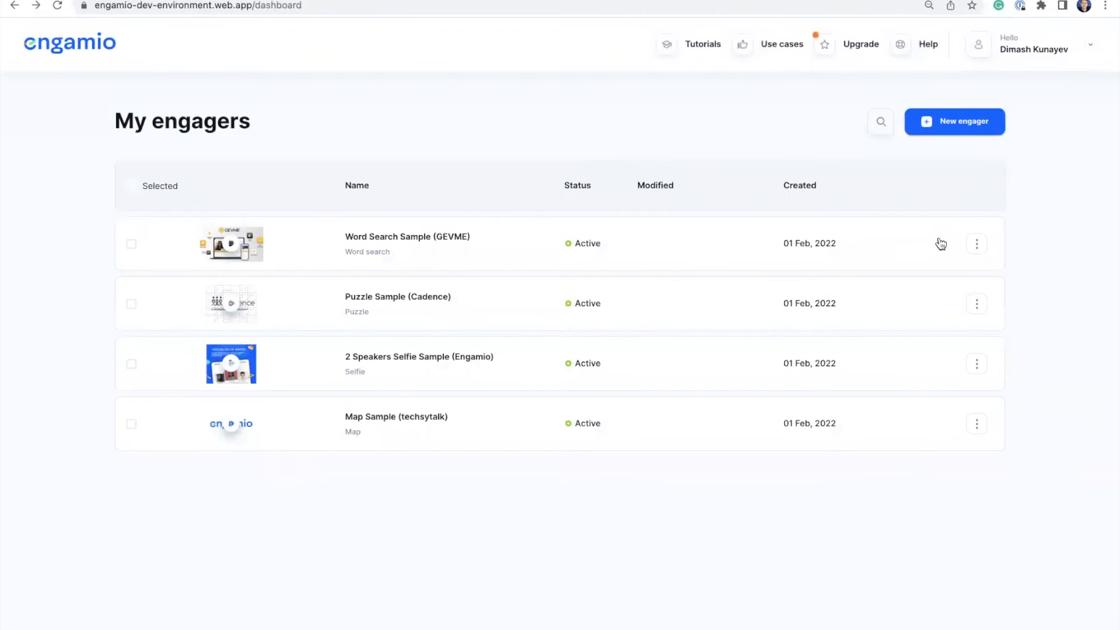
- Create and save a new Word search engager named 'test'
click(958, 124)
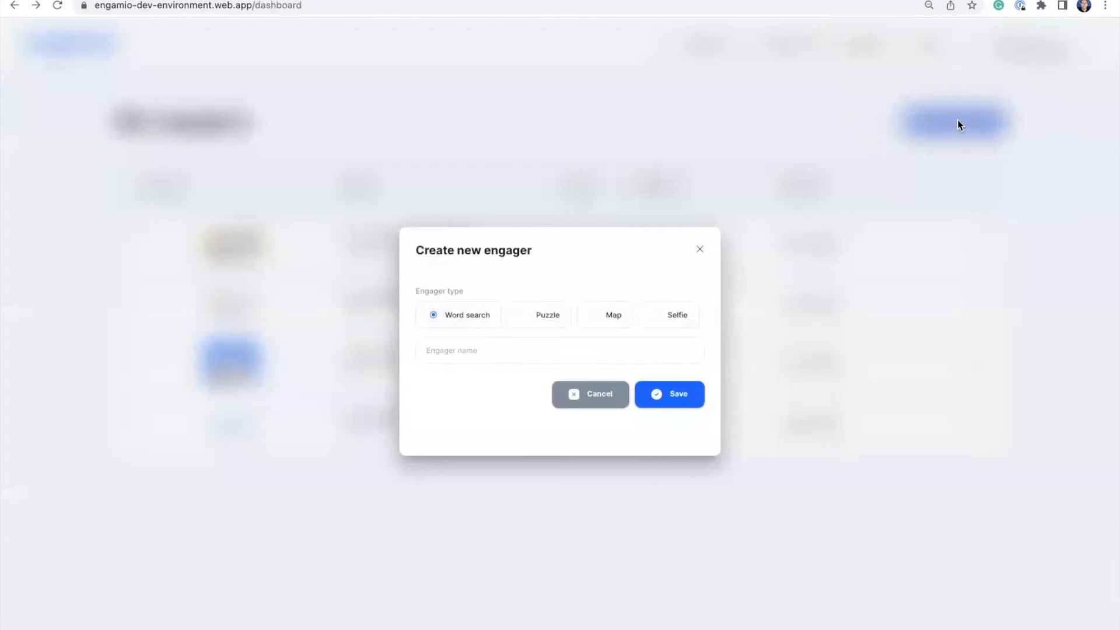
click(467, 342)
text(test)
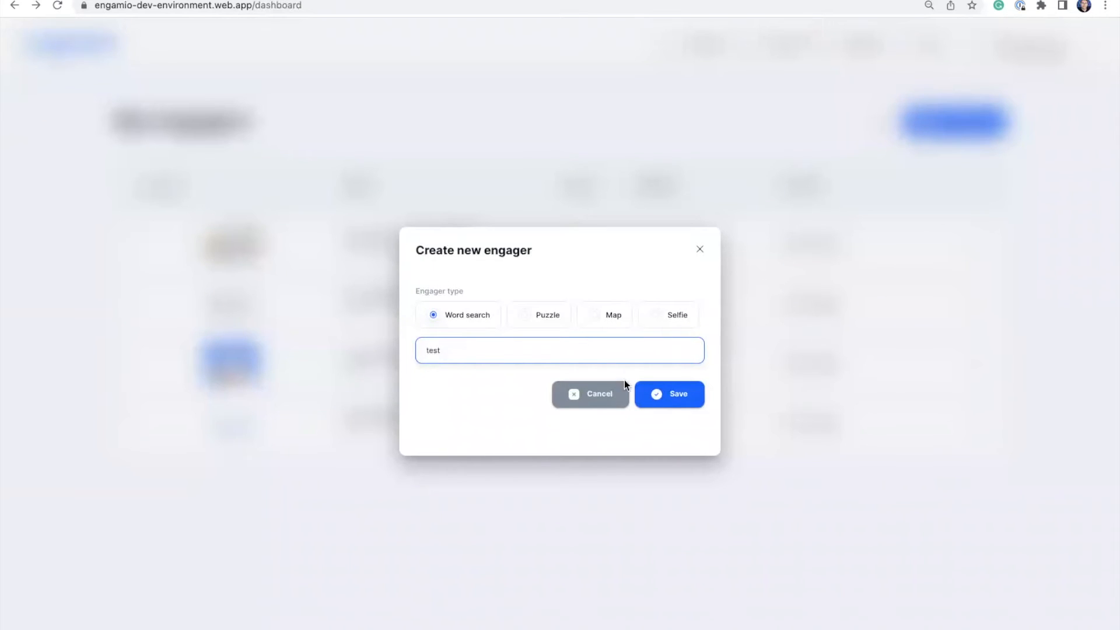
click(667, 397)
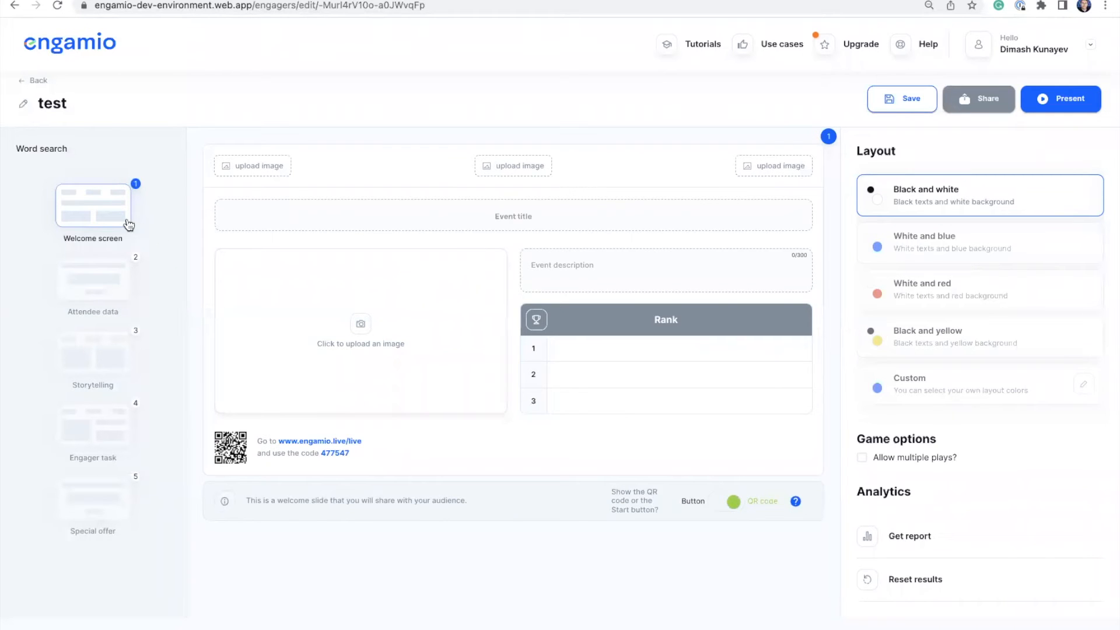
- Preview the Attendee data, Storytelling, Engager task and Special offer slides
click(103, 284)
click(102, 357)
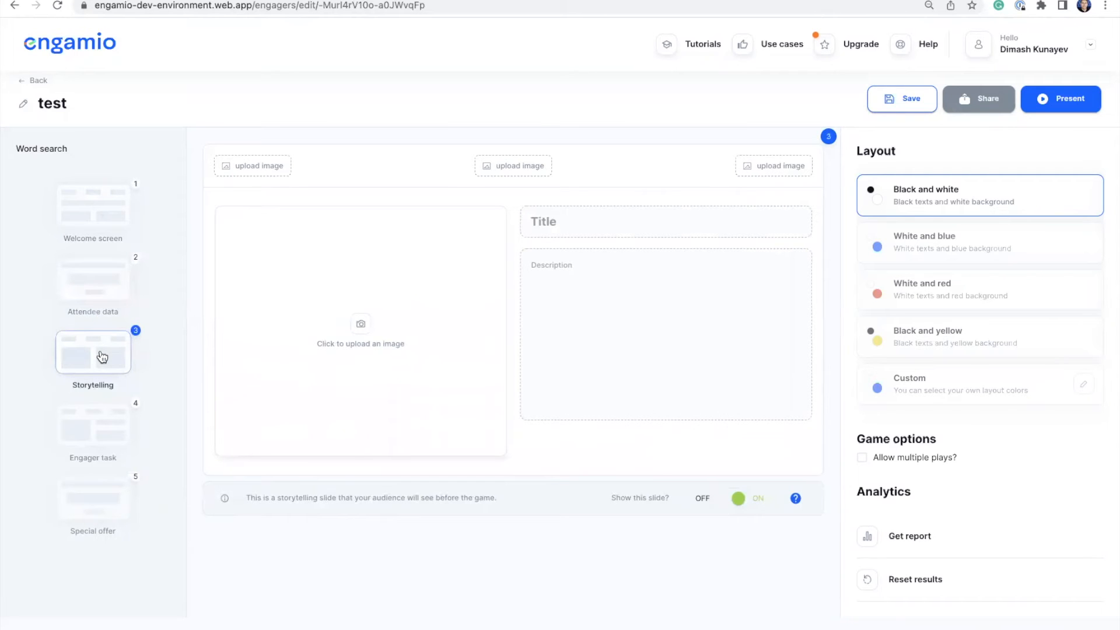
click(110, 424)
click(110, 493)
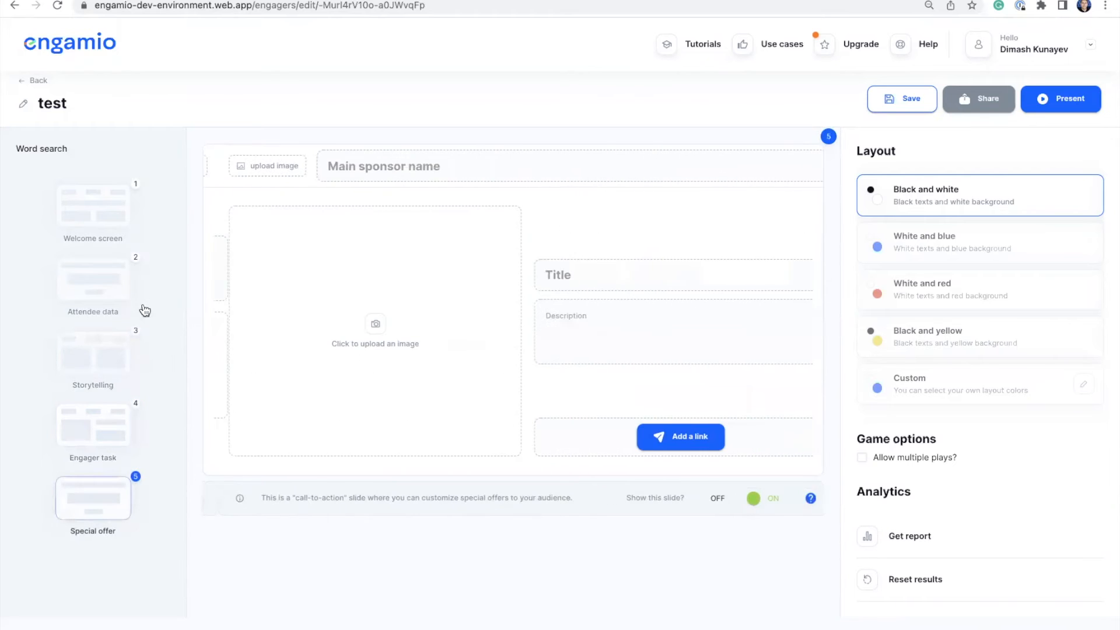
- Title the Welcome screen 'Welcome' and replace its QR code with a Start! button
click(105, 198)
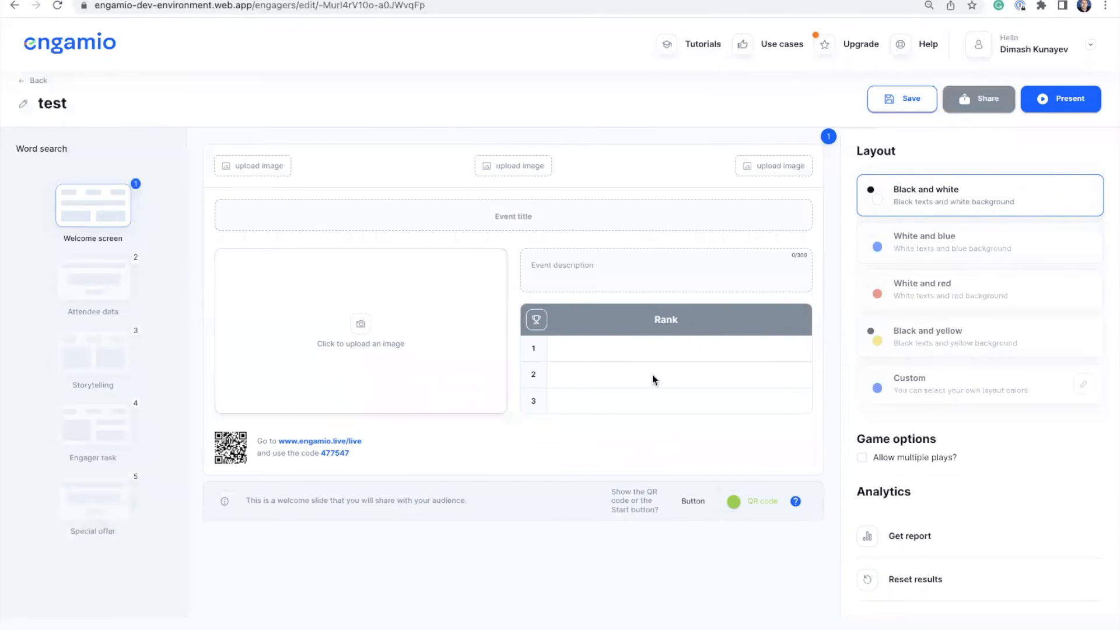
click(554, 221)
text(Welcome)
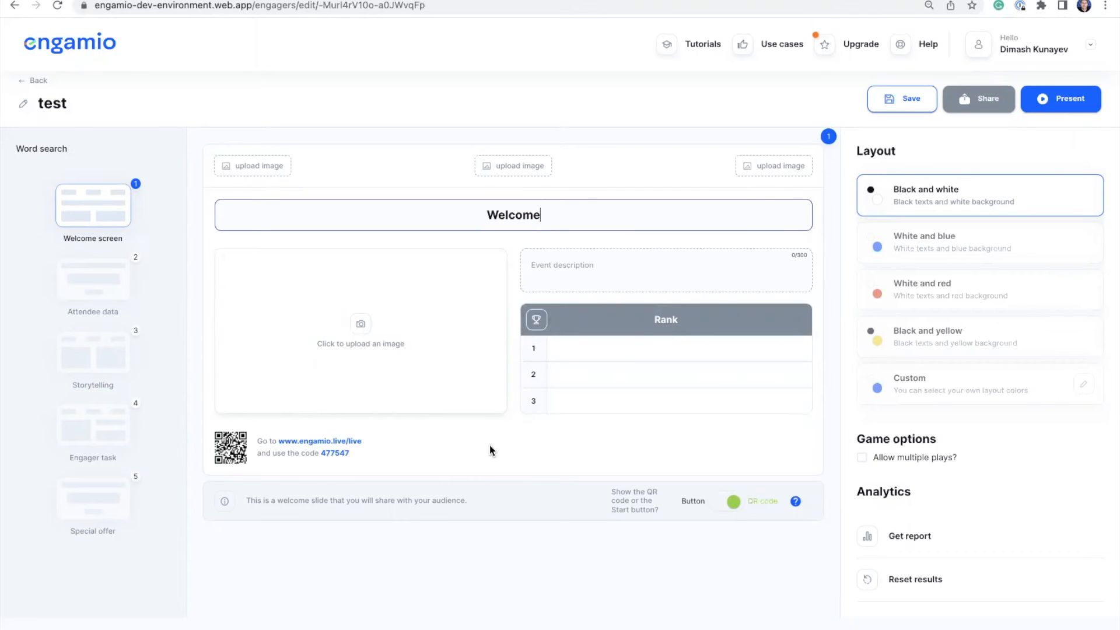
click(714, 504)
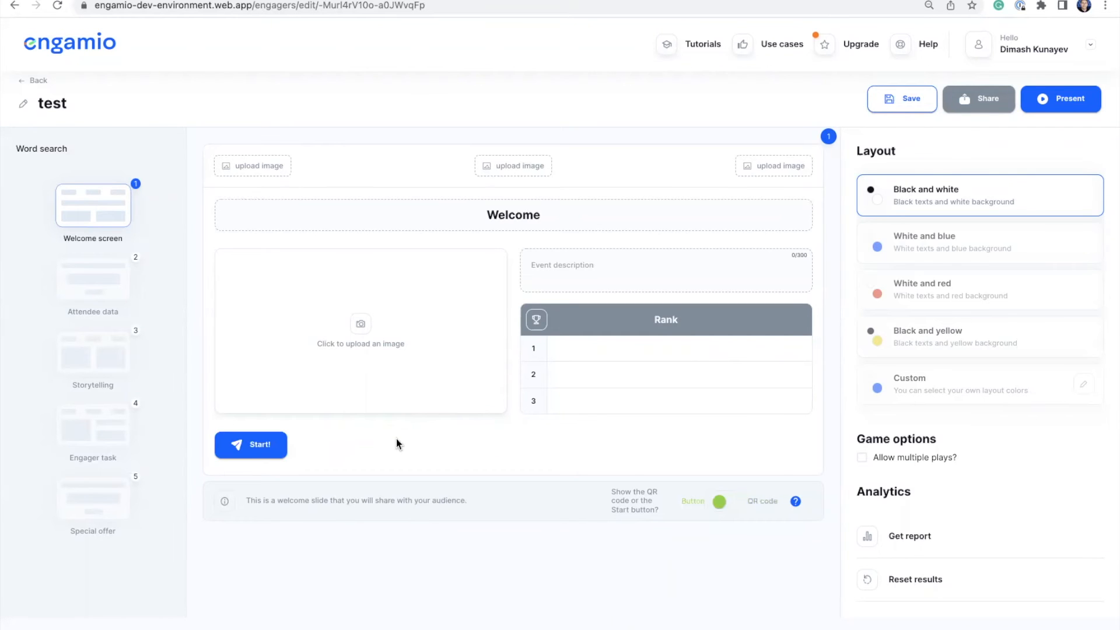
- Preview the White and blue, Black and white, White and red, Black and yellow layouts, then pick Custom
click(921, 253)
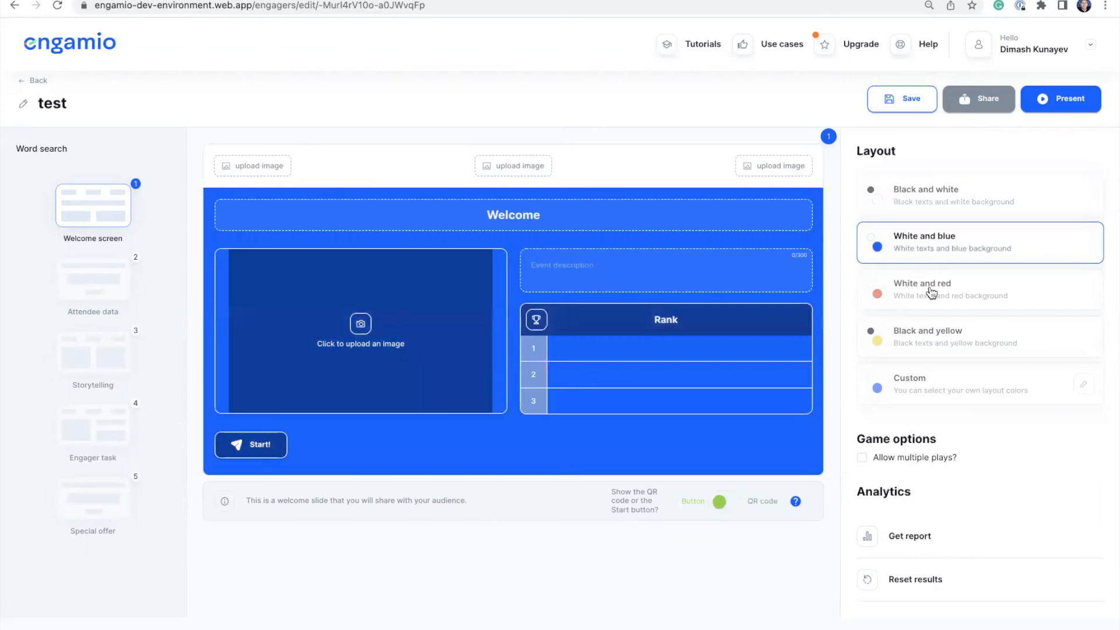
click(936, 202)
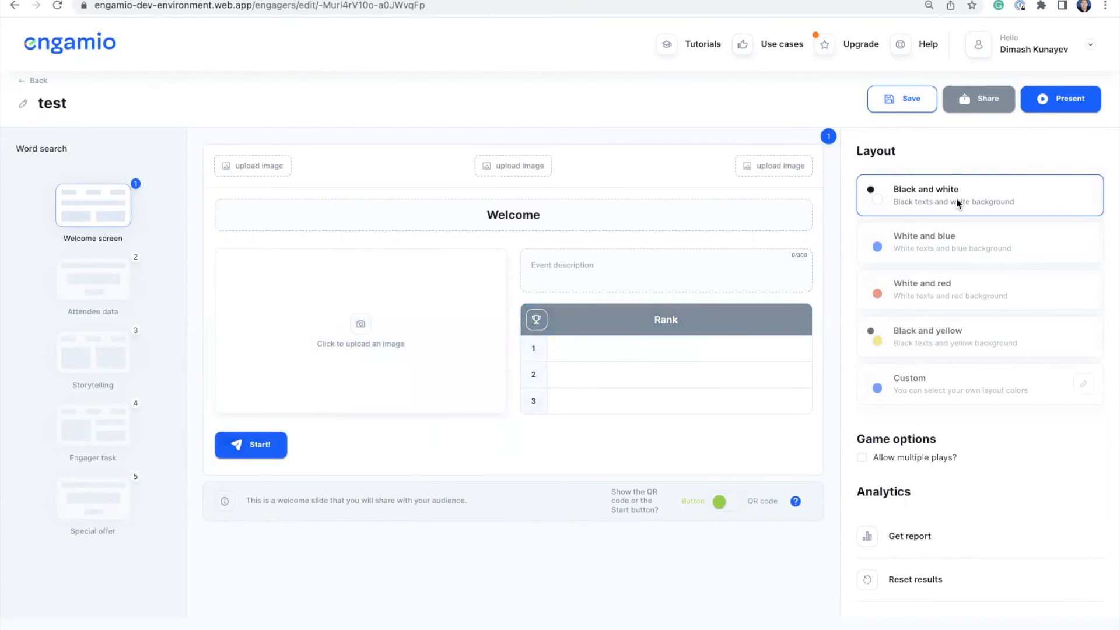
click(927, 241)
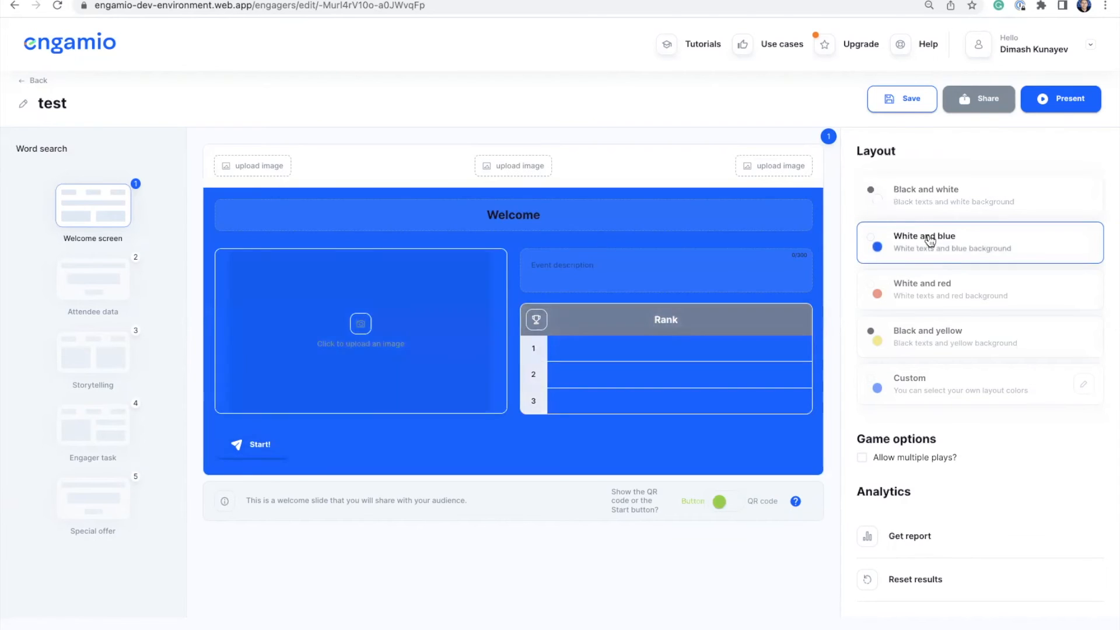
click(905, 293)
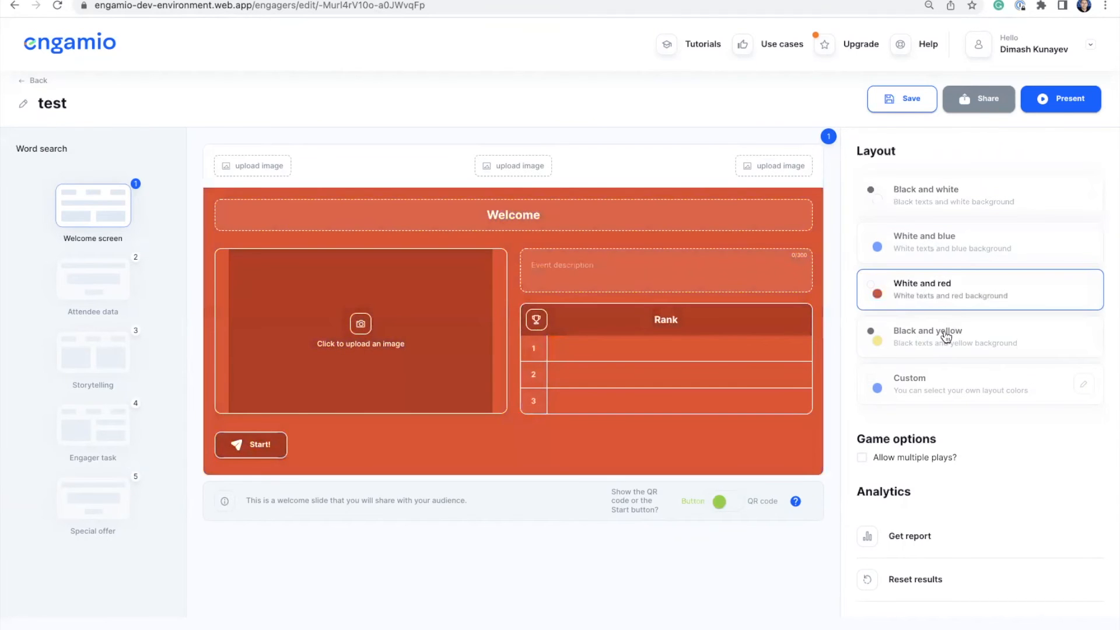
click(946, 337)
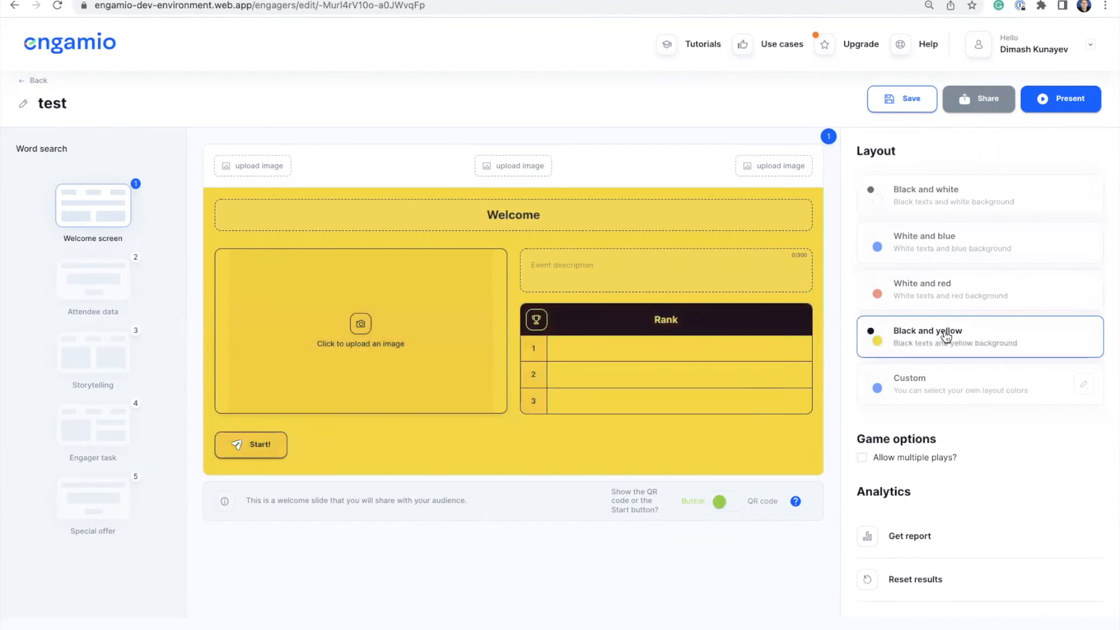
click(924, 386)
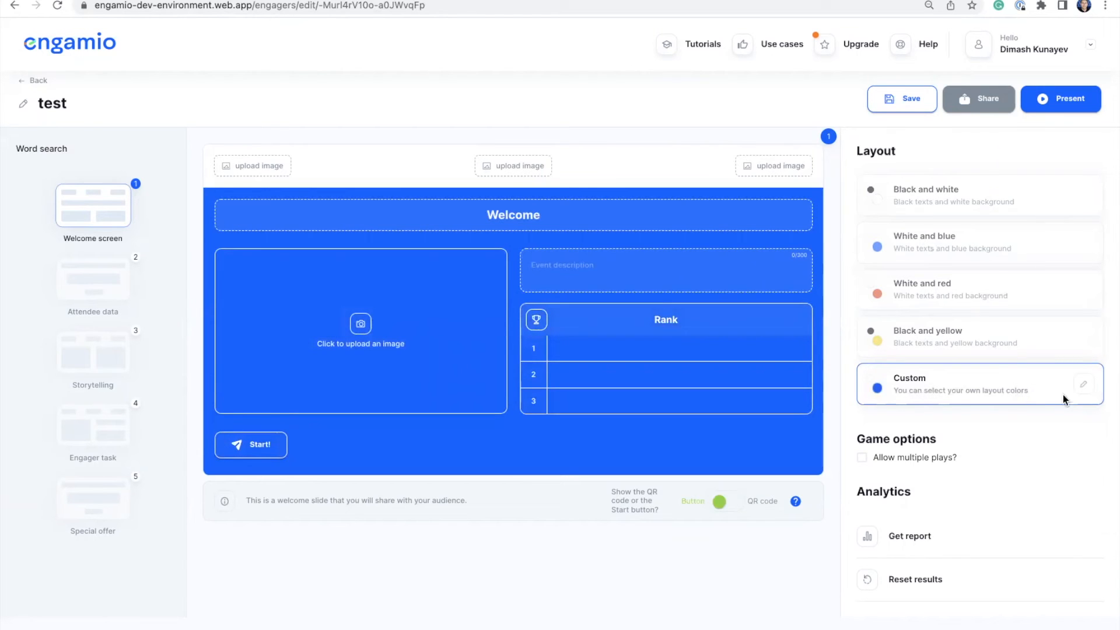
- In the Custom Theme settings, shift the primary colour to a brighter blue
click(1086, 386)
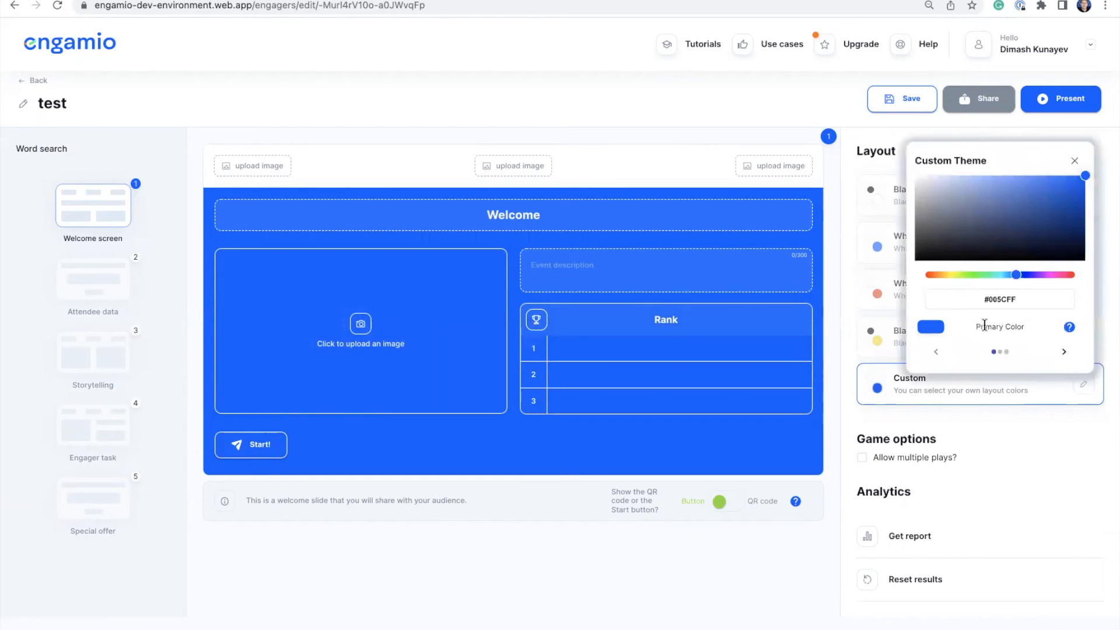
click(982, 224)
click(971, 204)
click(1007, 205)
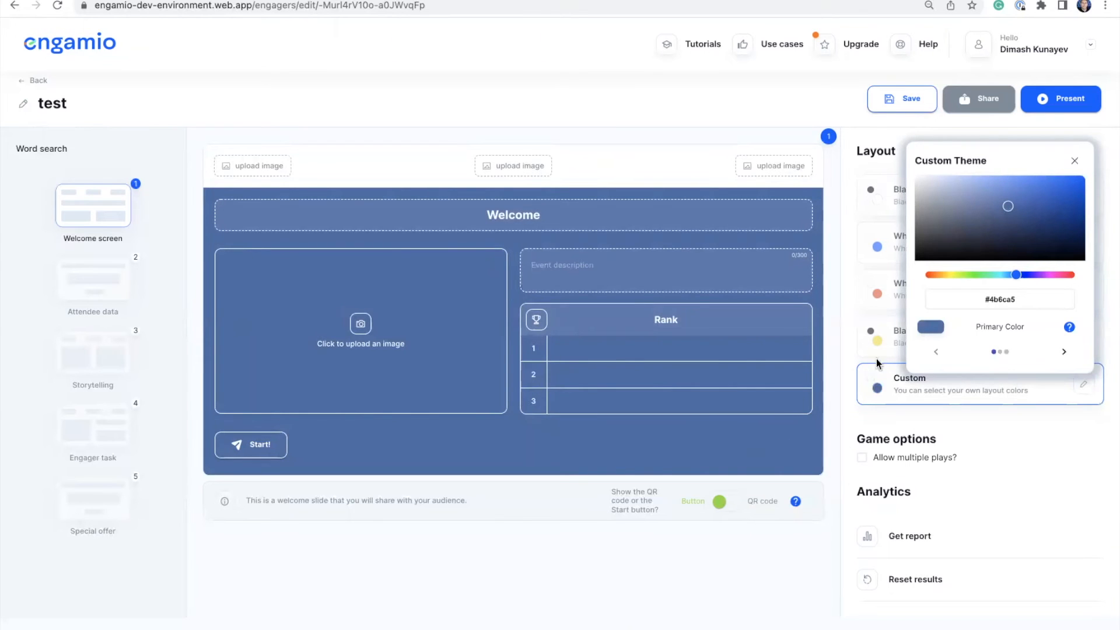
- Set the secondary font and border colour to near-white #f1ebeb
mouse_move(1068, 329)
click(1065, 354)
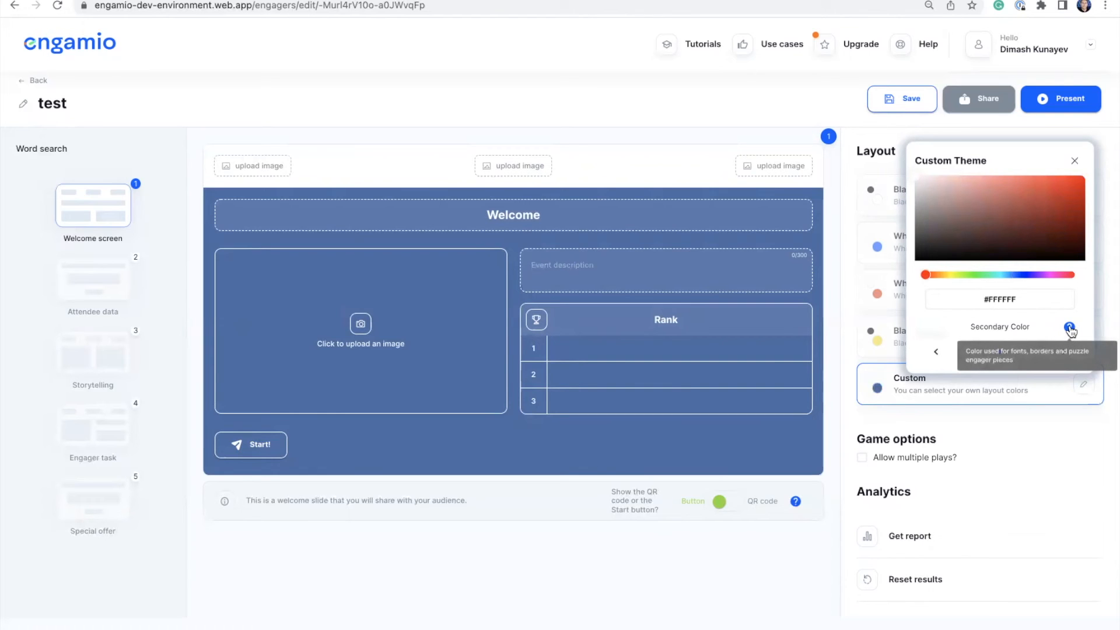
click(969, 208)
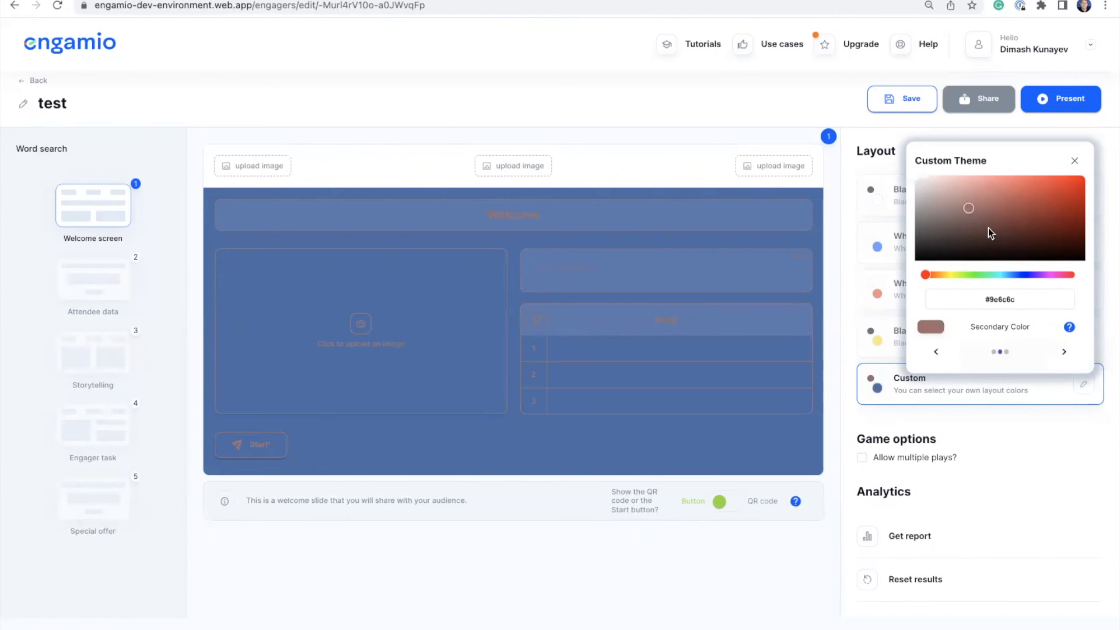
click(952, 222)
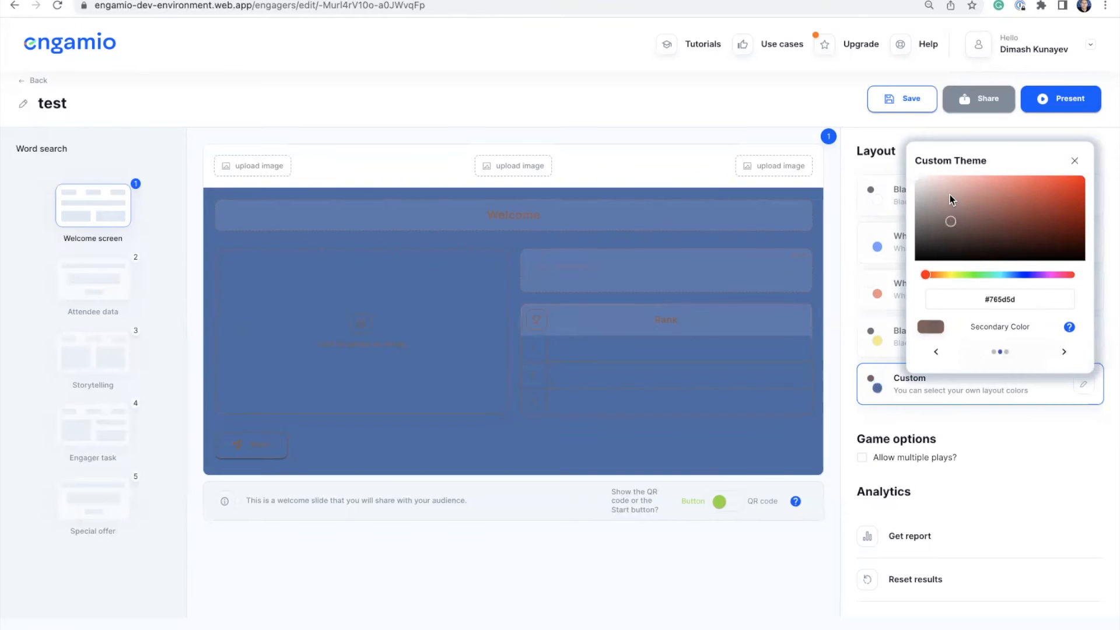
click(949, 195)
click(919, 180)
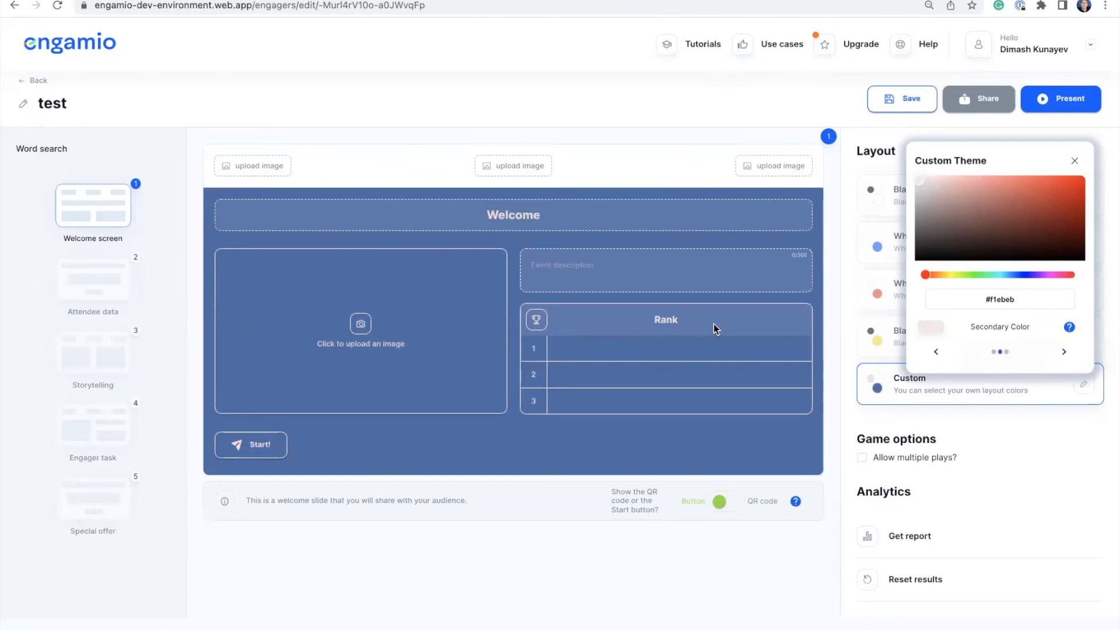
click(1065, 354)
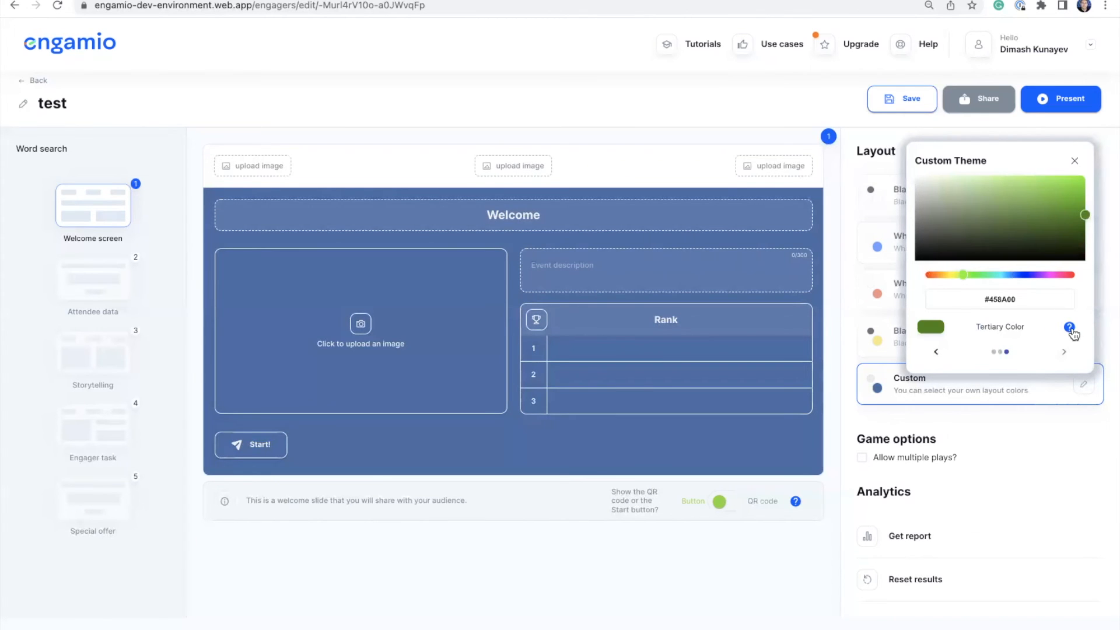
- Lighten the tertiary colour to #6a993a and close the Custom Theme editor
mouse_move(1071, 330)
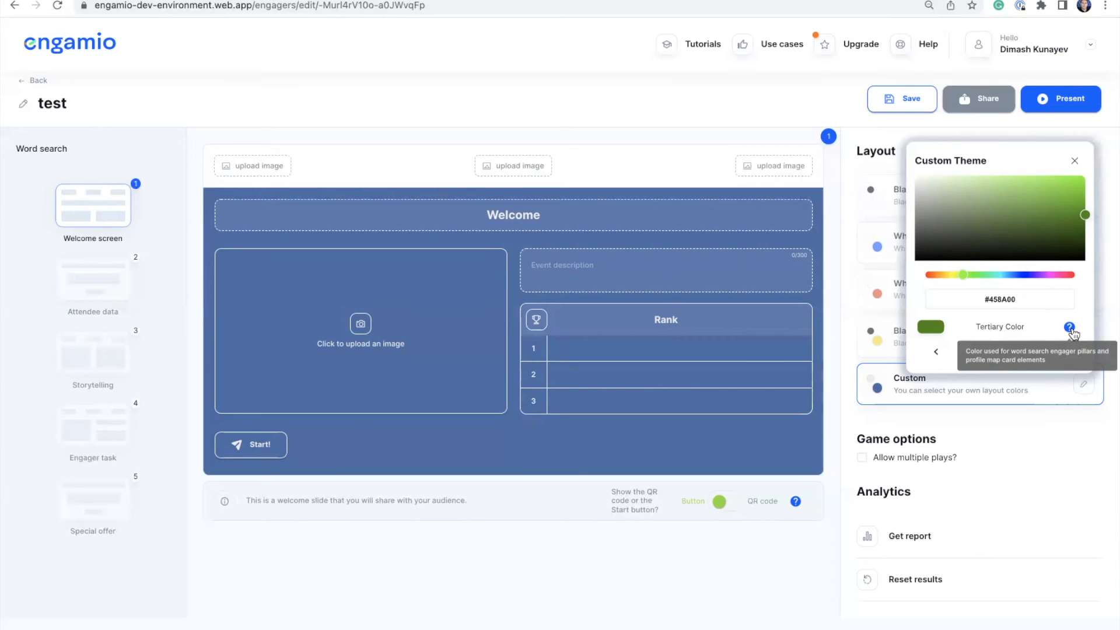
click(1020, 208)
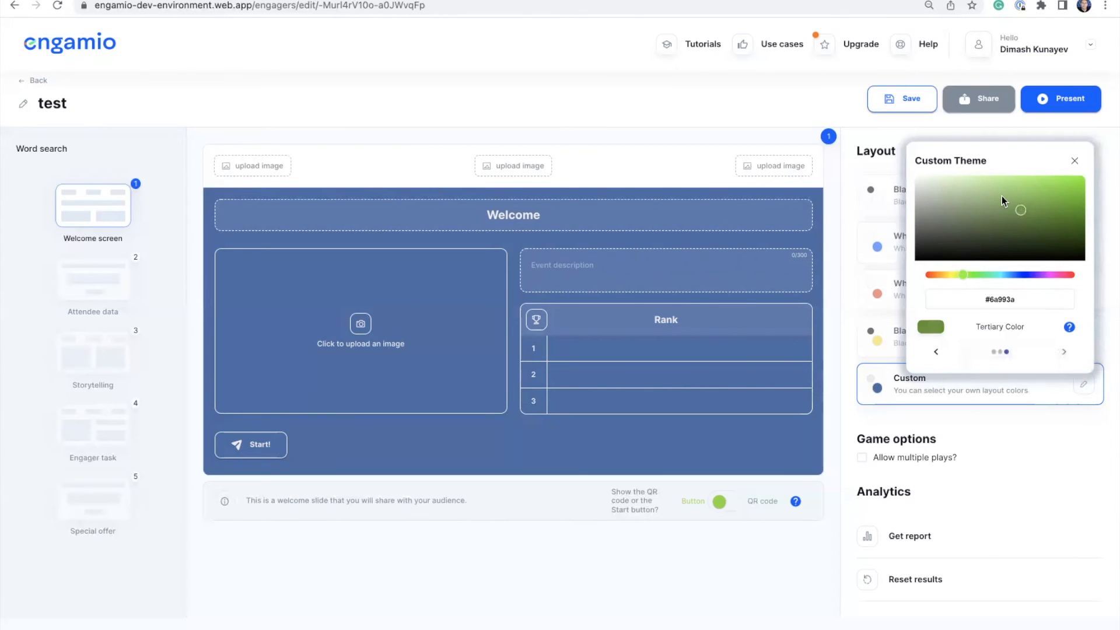
click(1075, 162)
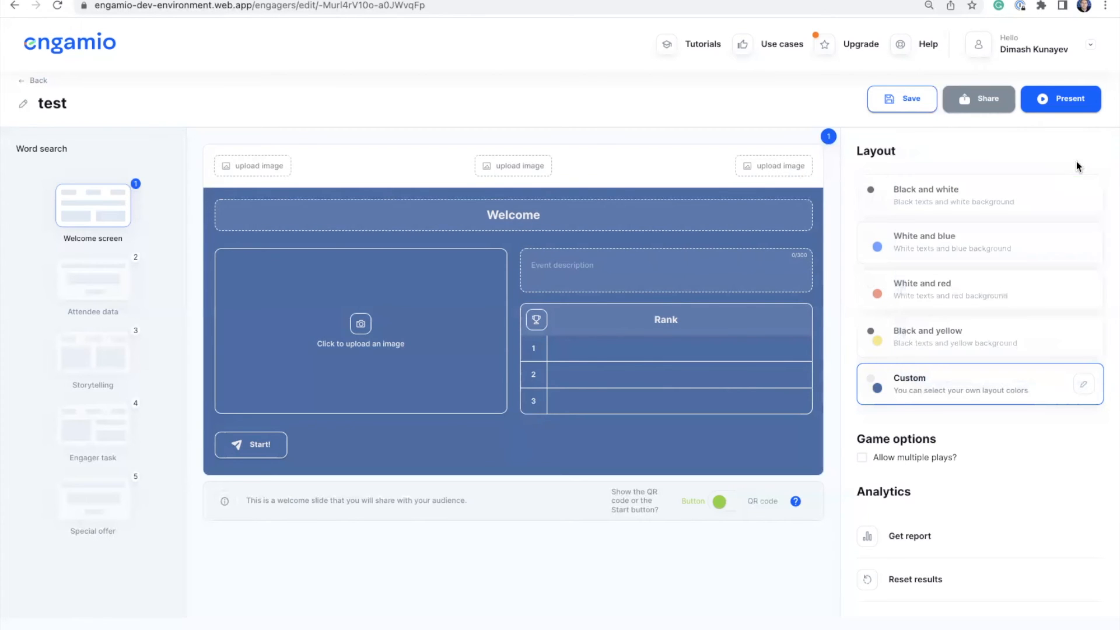
- On the Attendee data slide, make the e-mail and job-title questions visible but keep them optional
click(114, 290)
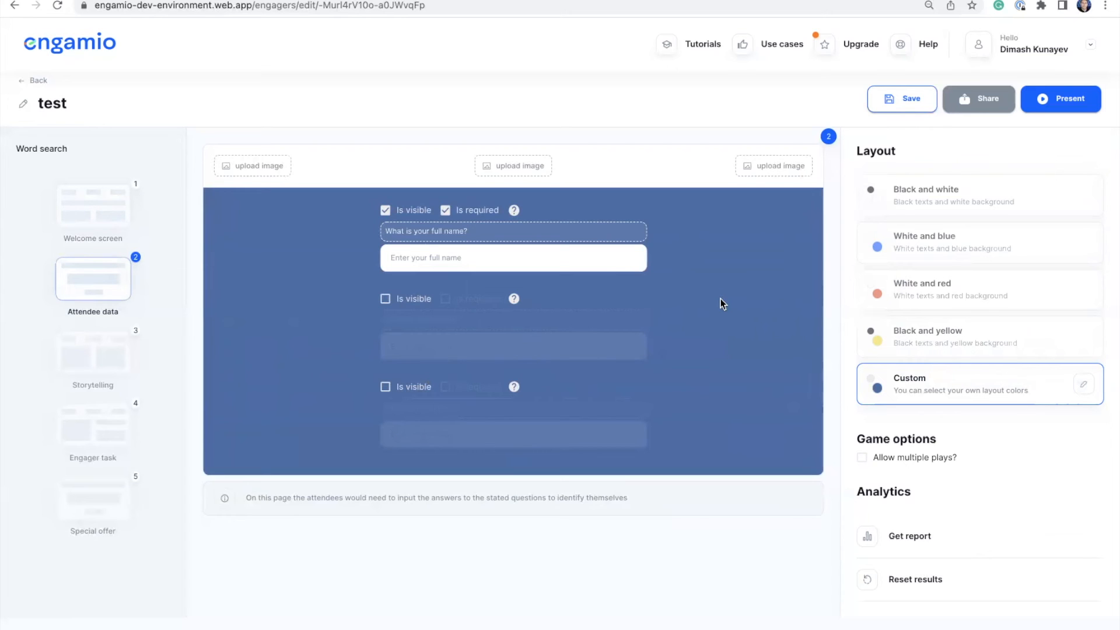
click(386, 299)
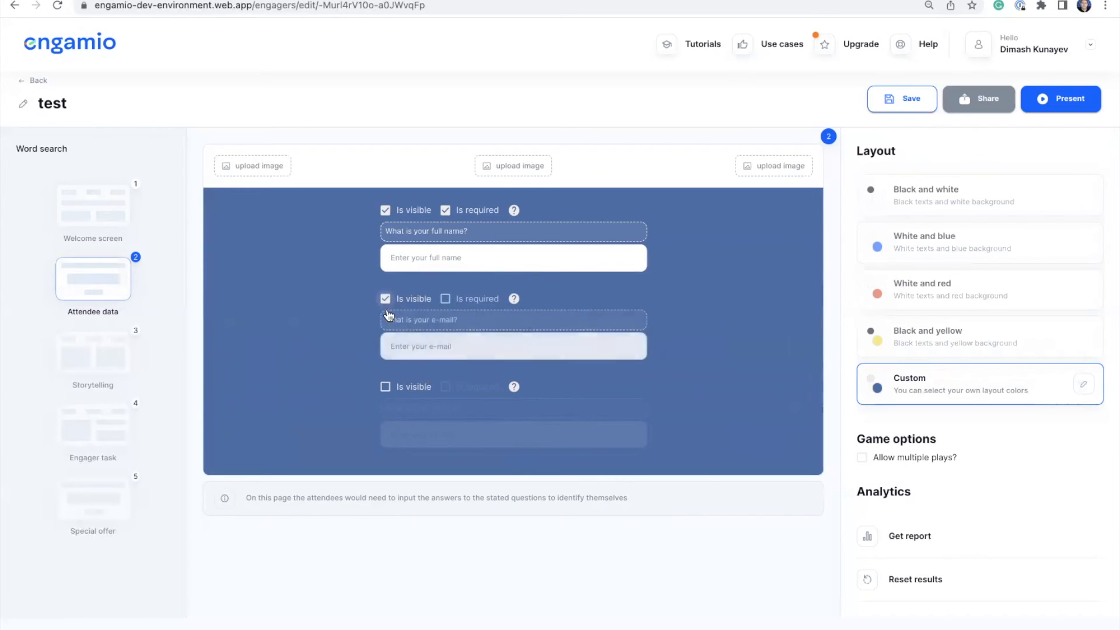
click(385, 387)
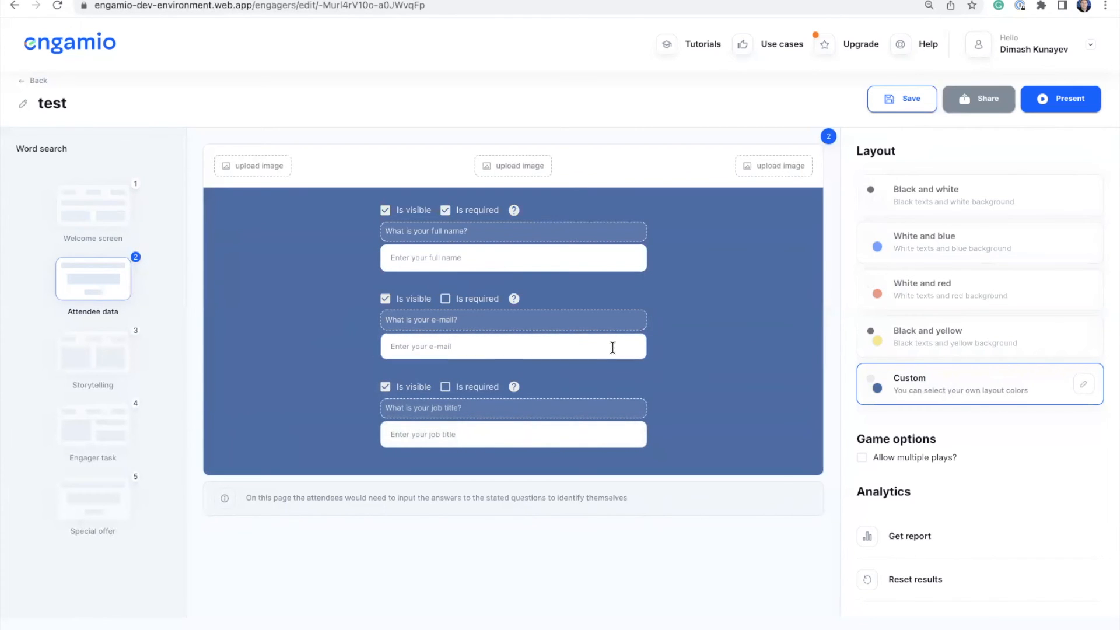
click(447, 299)
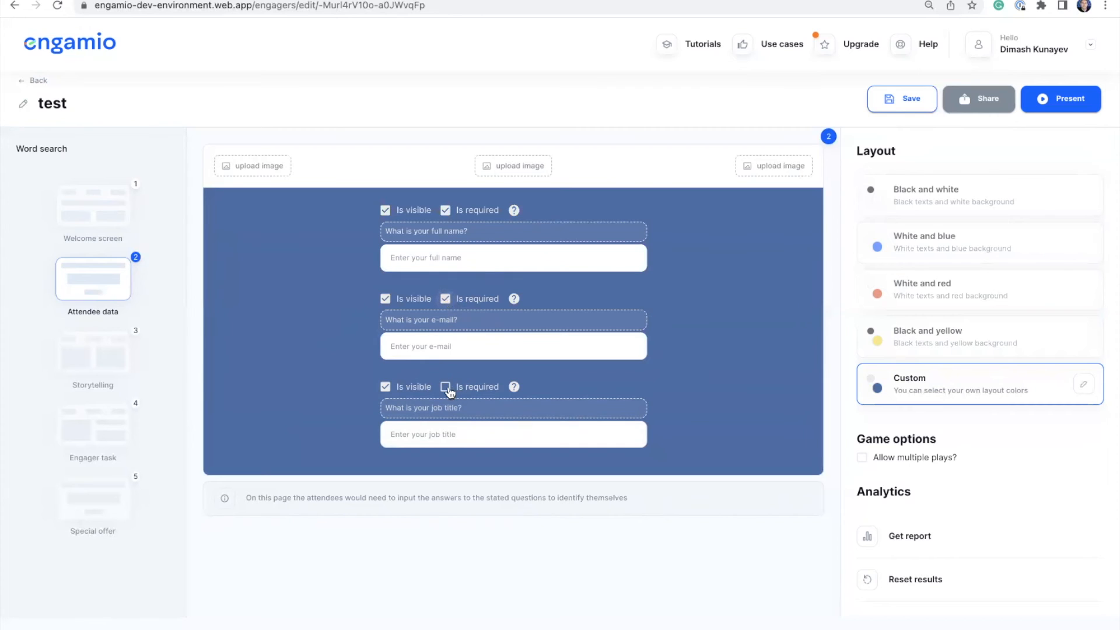
click(446, 388)
click(446, 388)
click(446, 298)
- Reword the job-title question to 'What is phone number?', then go to the Storytelling slide
click(472, 231)
mouse_move(472, 232)
mouse_down()
mouse_move(384, 227)
mouse_move(474, 228)
mouse_up()
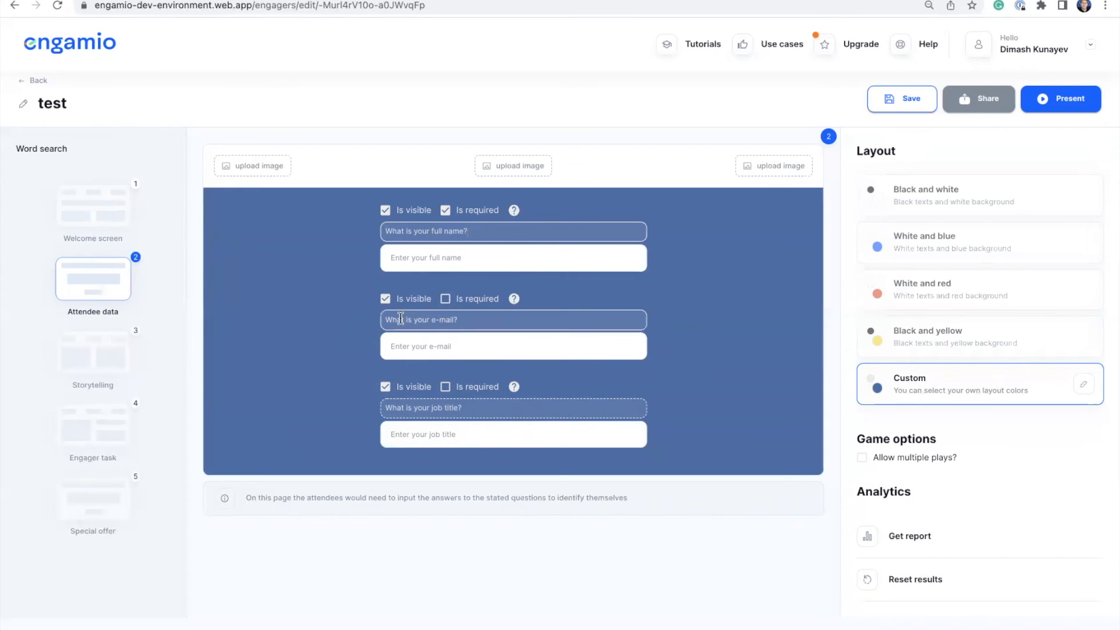
click(473, 407)
key(BackSpace)
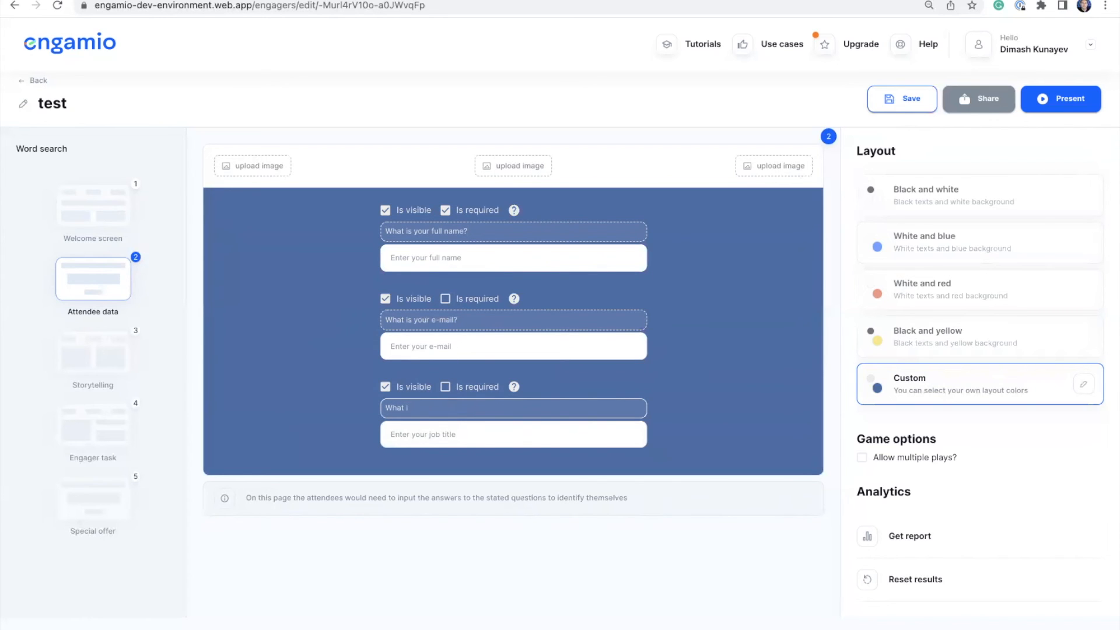
text(phone number?)
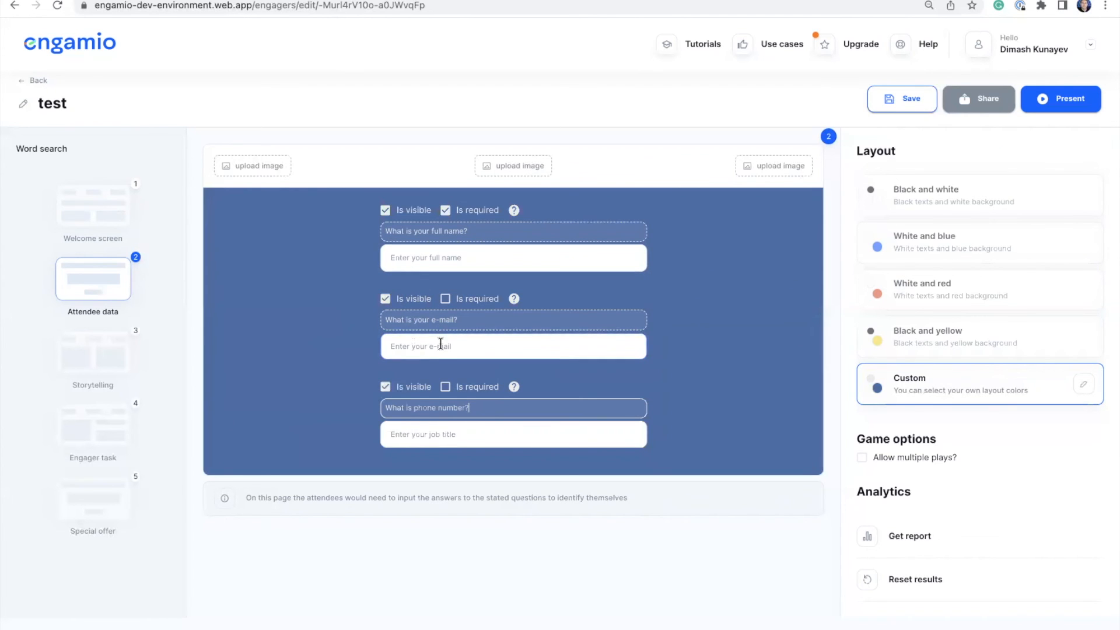
click(80, 365)
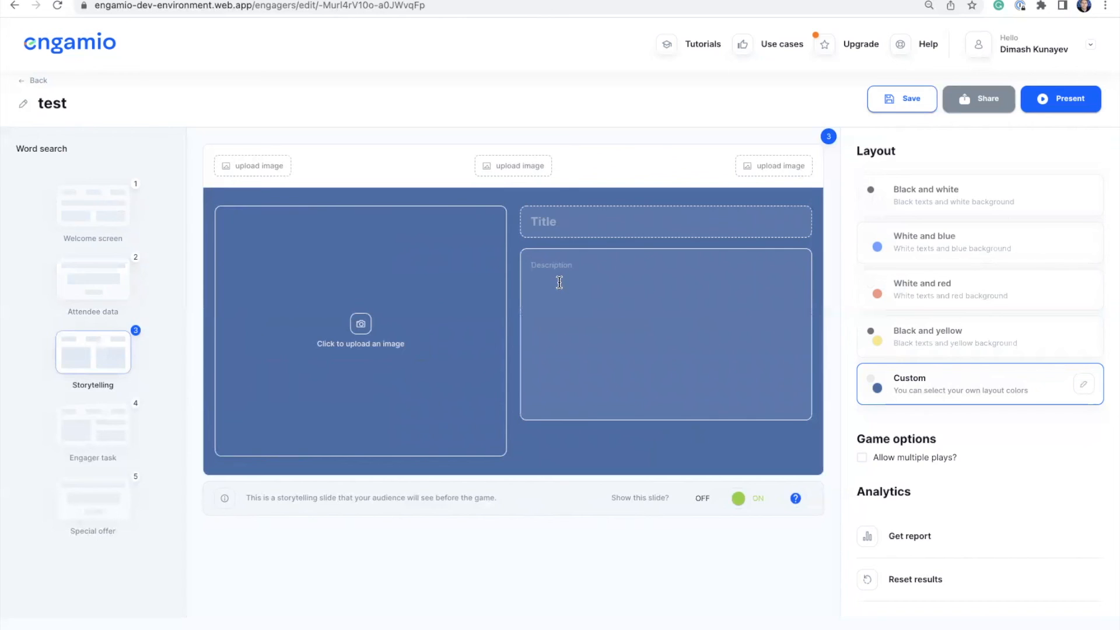
- Switch to the Engager task slide with its empty word search and undefined word list
click(110, 439)
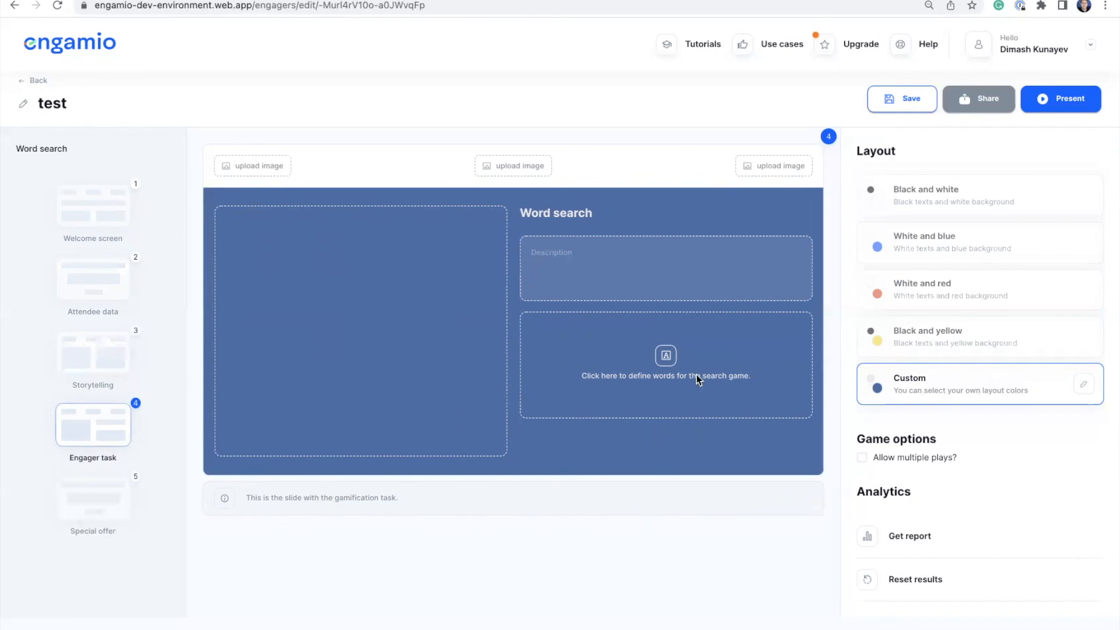
- Enter the hidden words monday and tuesday and generate the word search grid
click(666, 362)
click(501, 299)
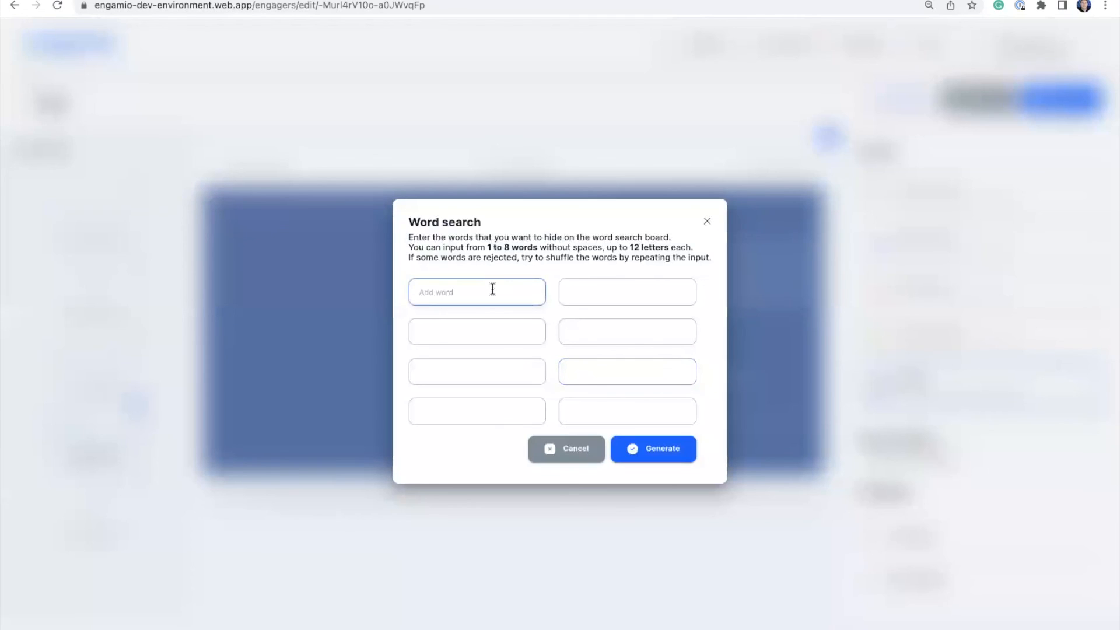
text(monda)
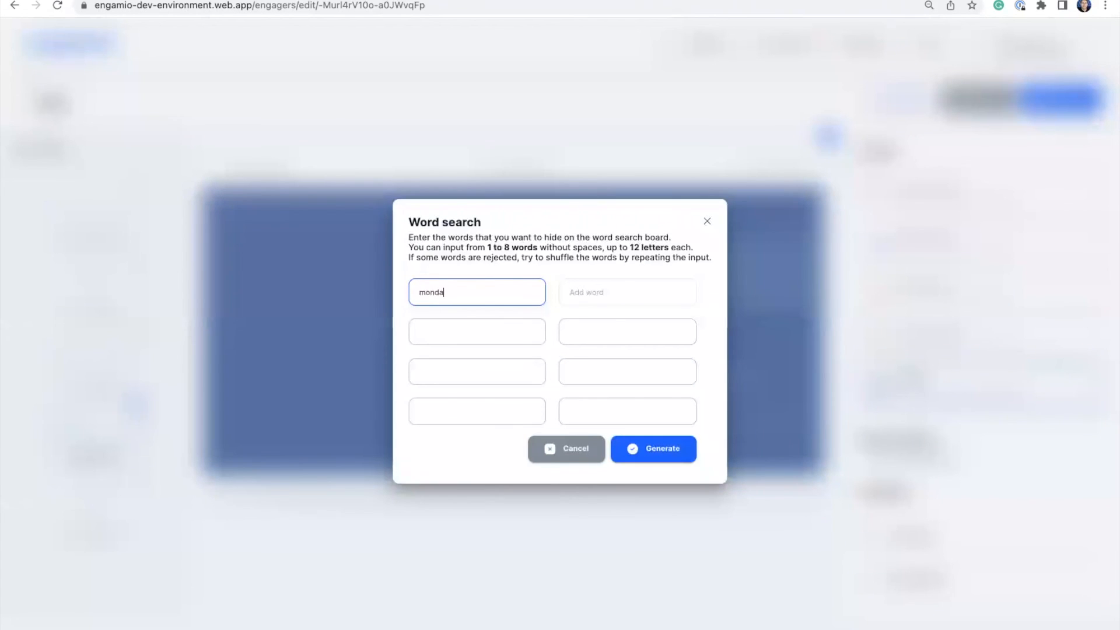
text(y)
click(582, 293)
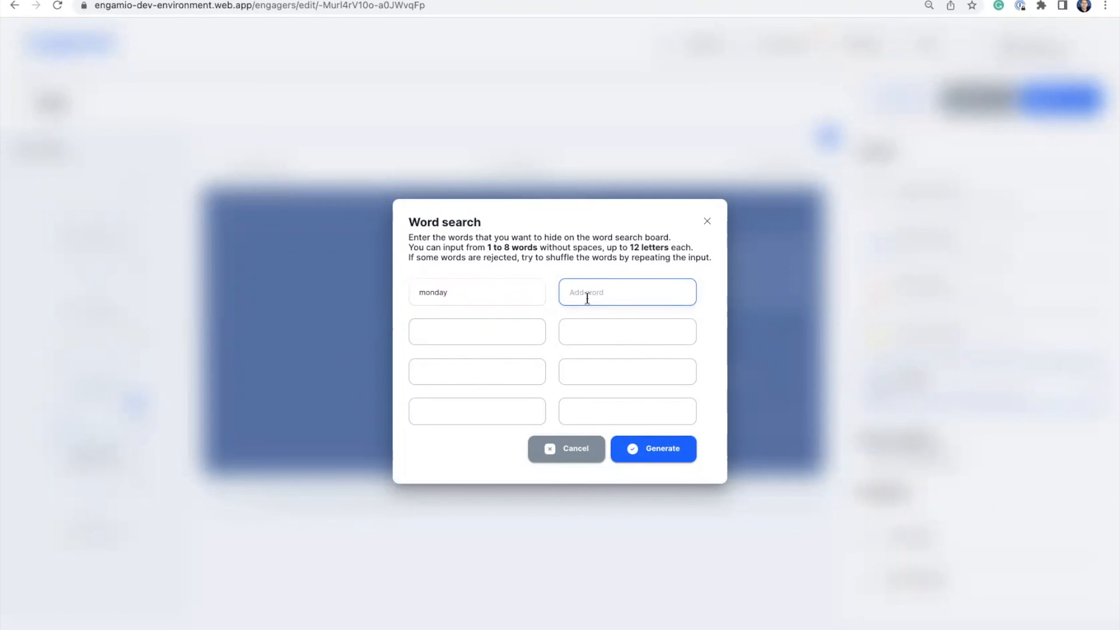
text(tuesday)
click(684, 438)
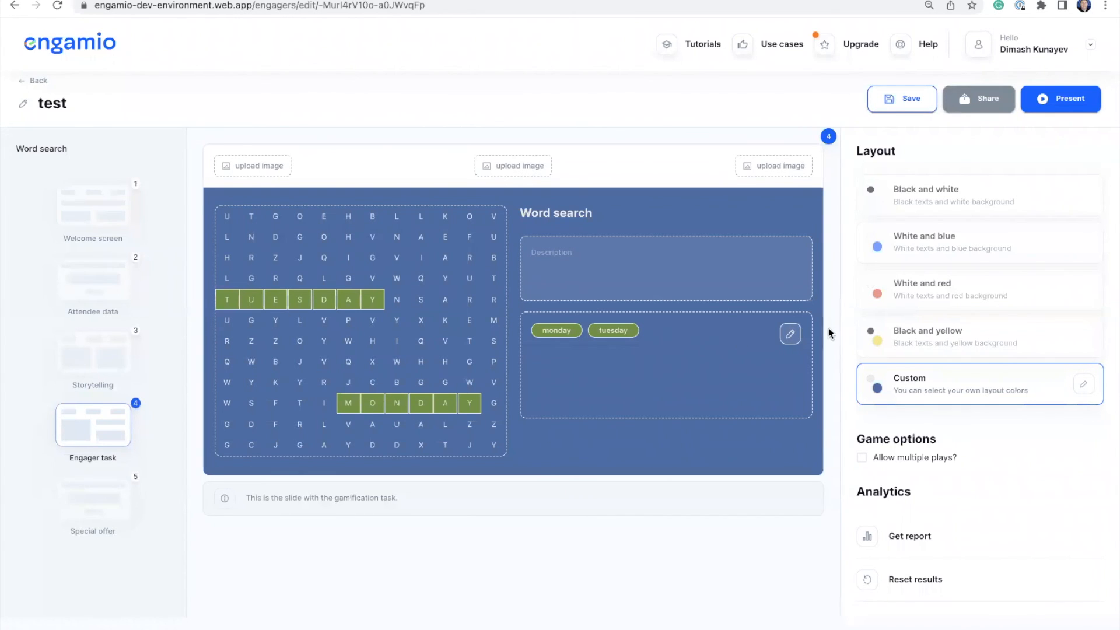
- Regenerate the puzzle into a reshuffled grid, then go to the Special offer slide
click(790, 334)
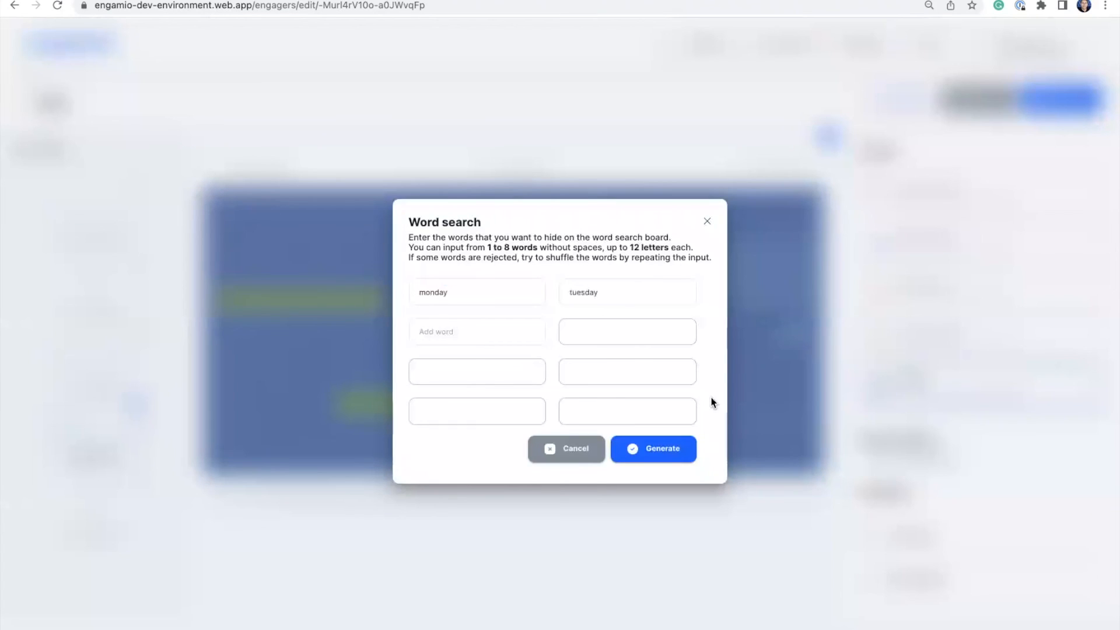
click(668, 449)
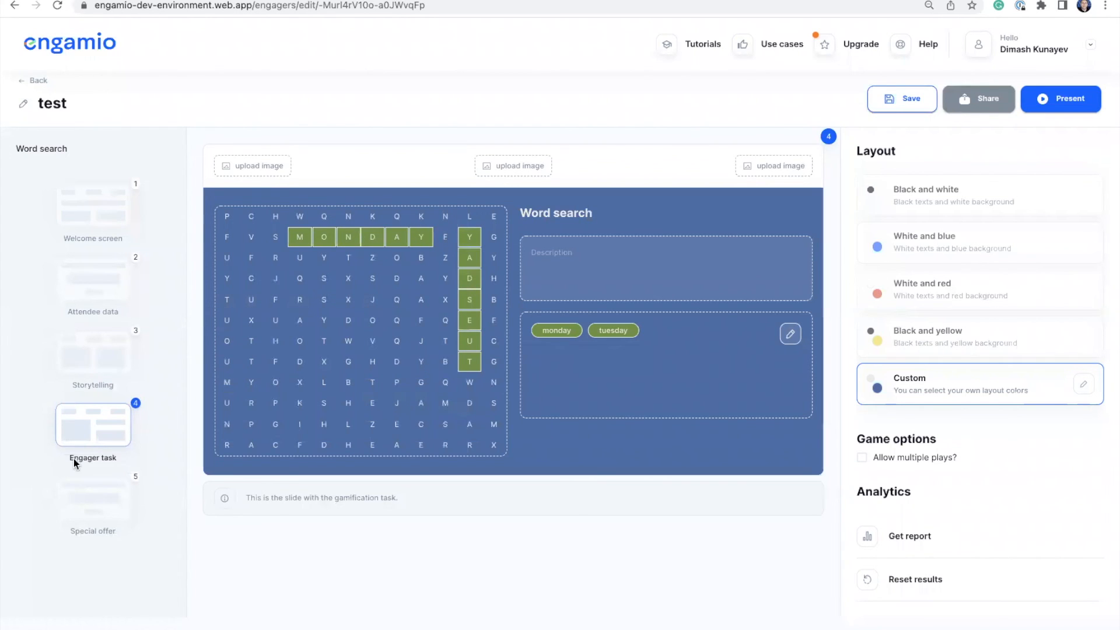
click(112, 505)
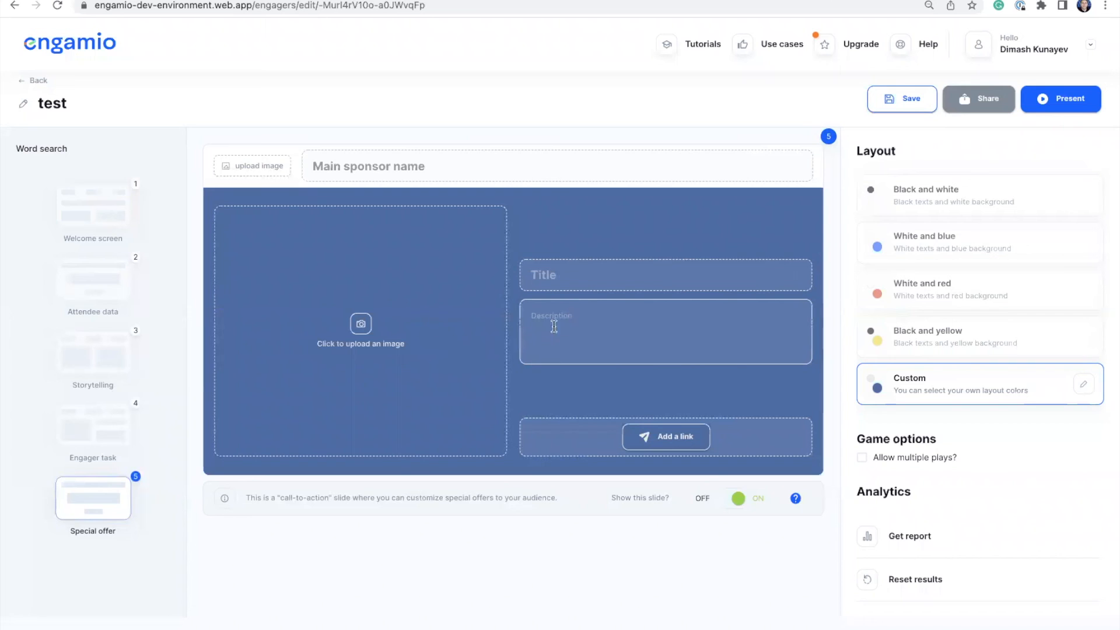
- Leave the Special offer without a link and save the test engager
click(673, 437)
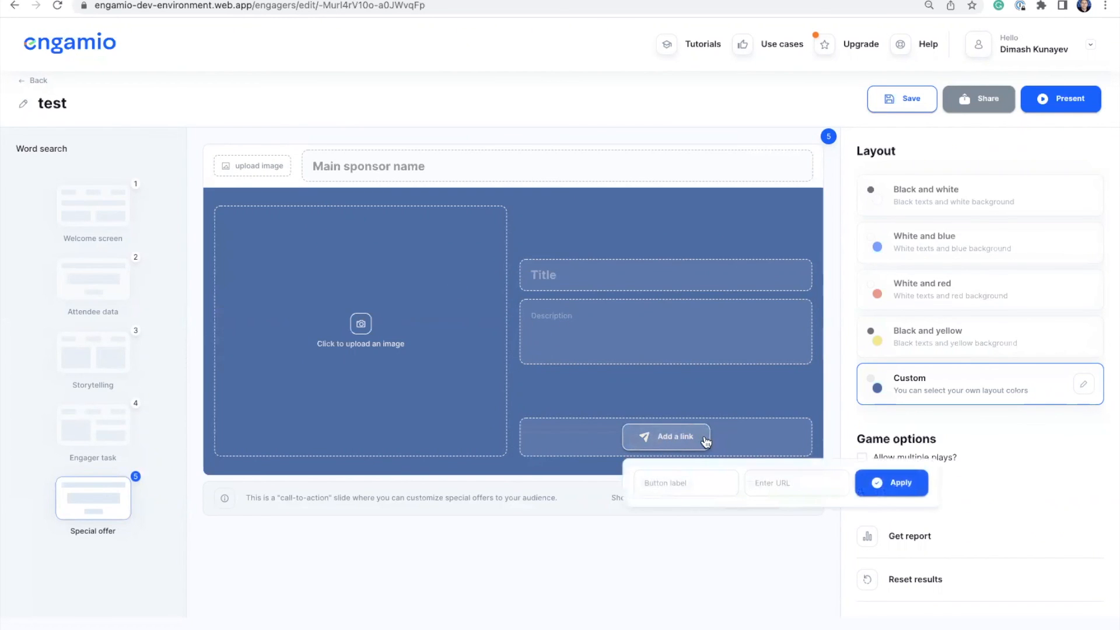
click(661, 484)
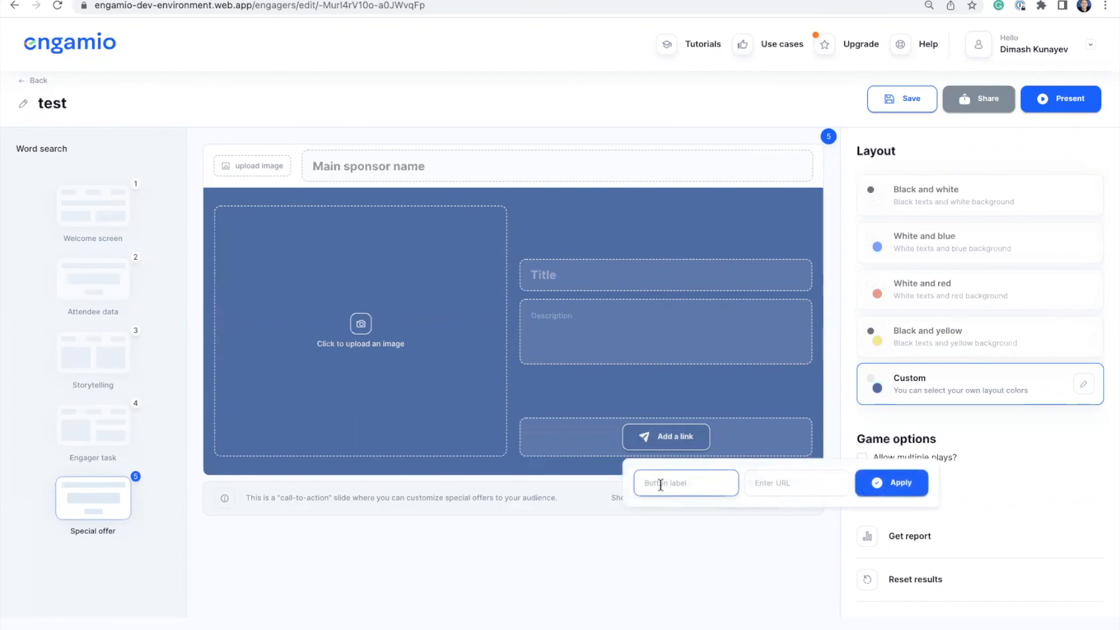
click(762, 484)
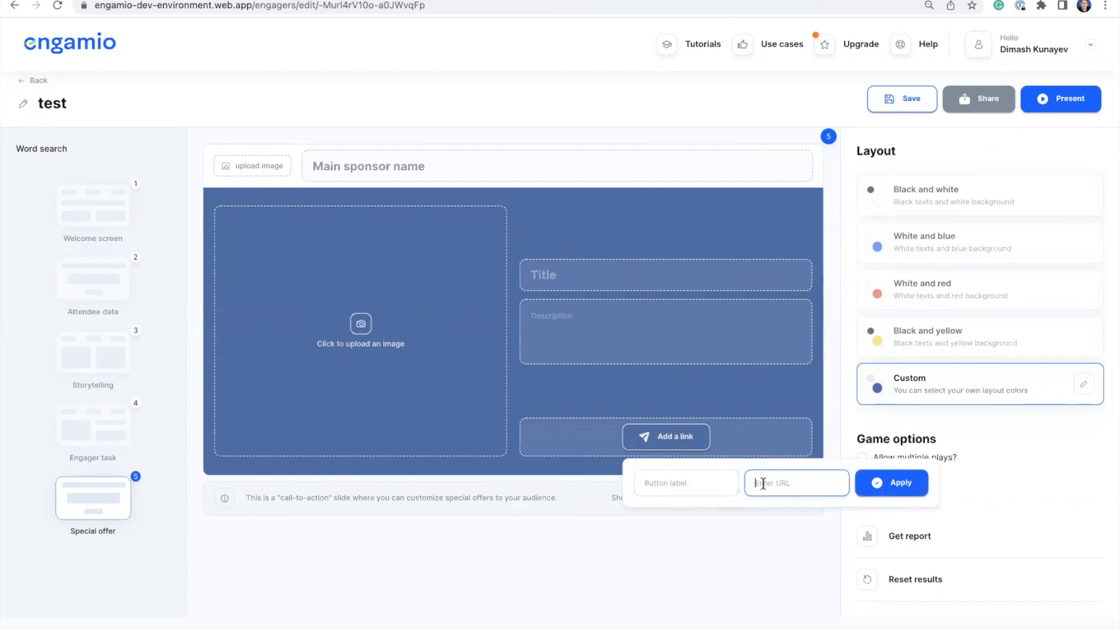
click(747, 401)
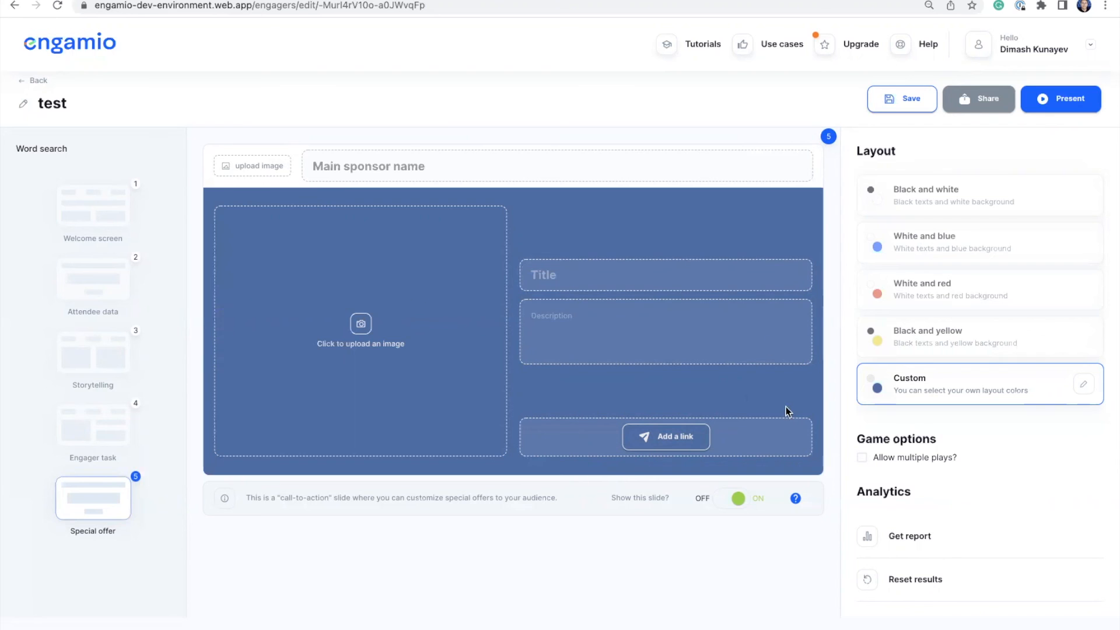
click(909, 103)
- Return to the My engagers dashboard via the engamio logo
click(92, 55)
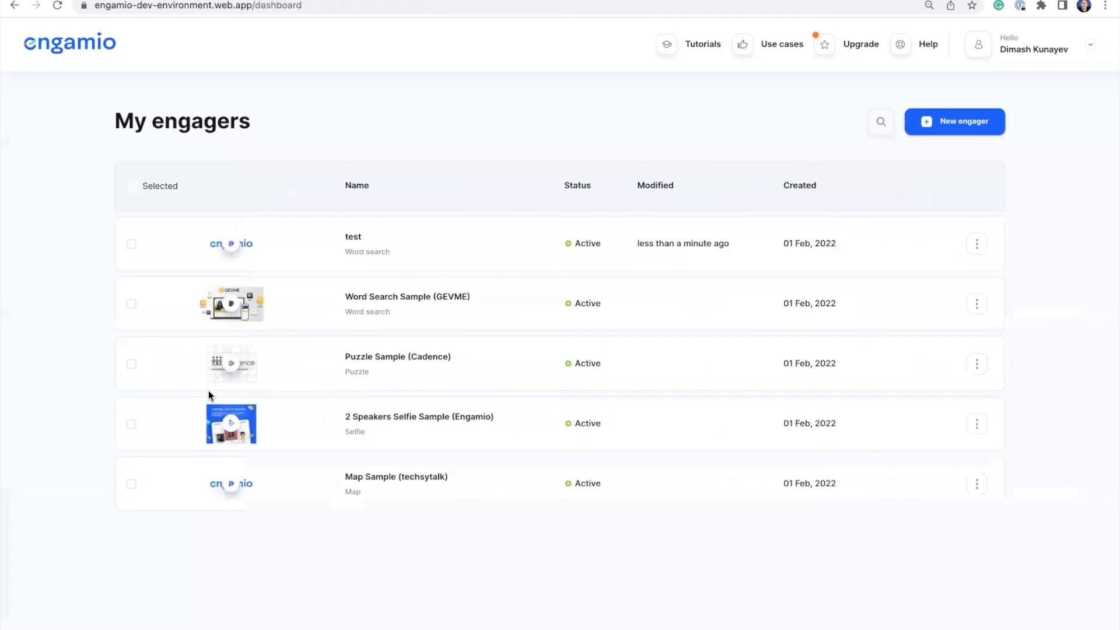